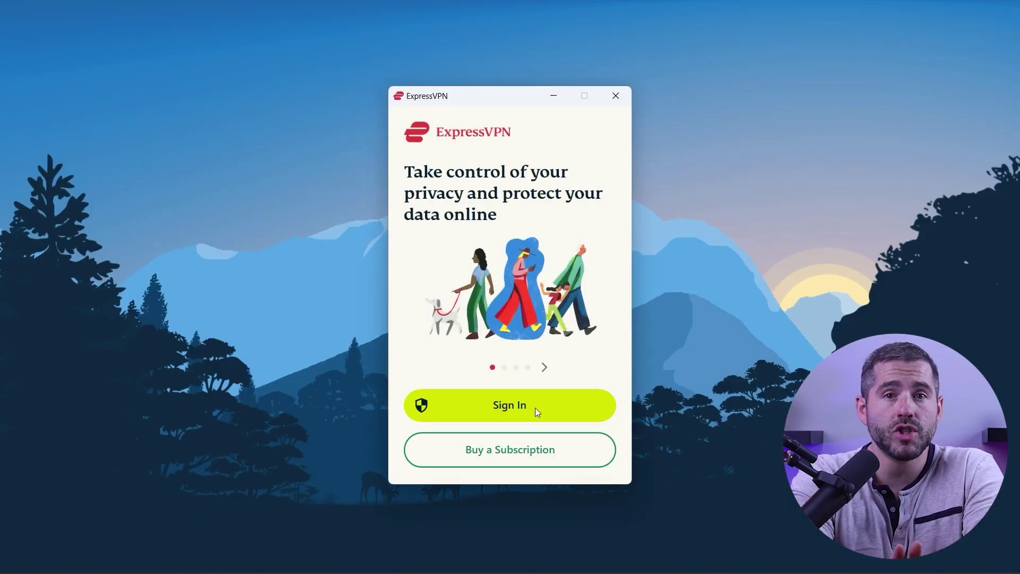
Step: Sign in to ExpressVPN with the activation code and decline launch-at-startup and diagnostics sharing
left_click(535, 409)
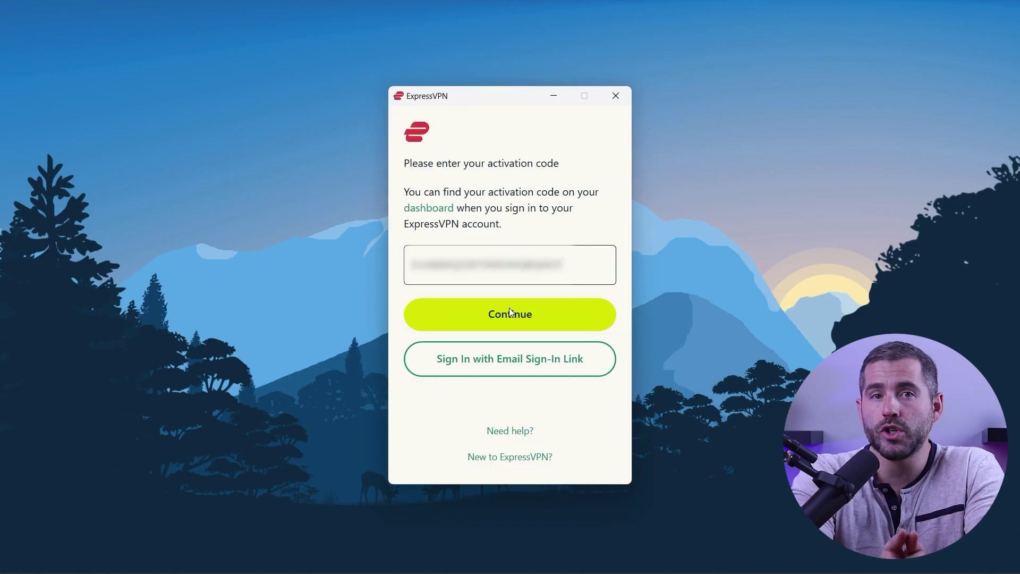
left_click(510, 312)
left_click(511, 450)
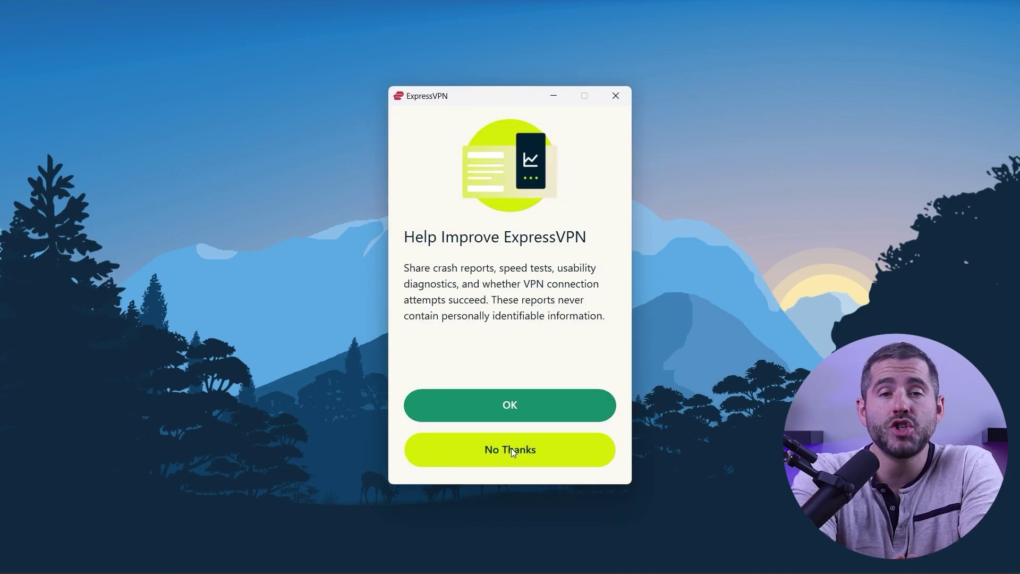
left_click(512, 448)
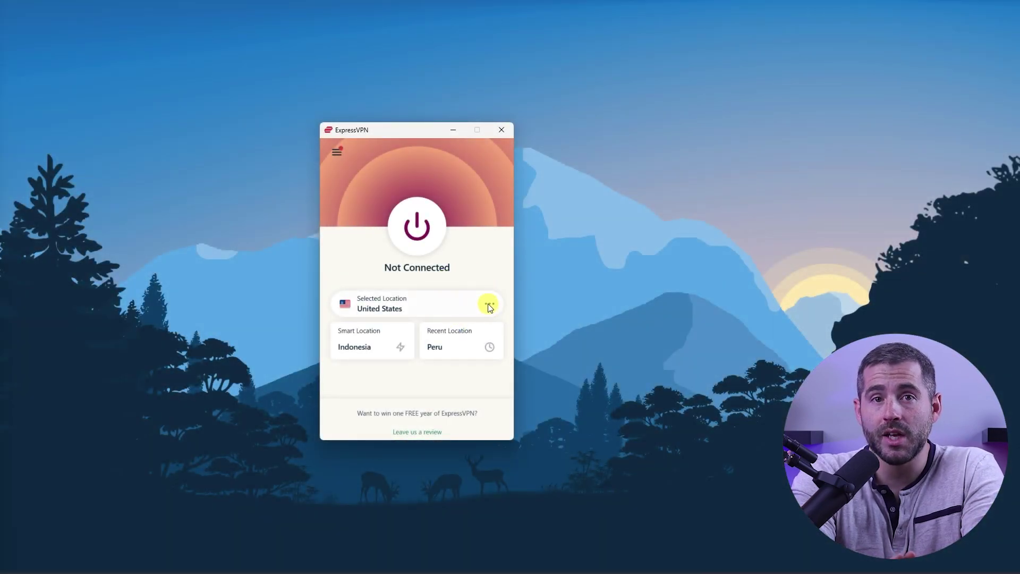
Step: Open All Locations and briefly expand and collapse regions, including Europe
left_click(489, 305)
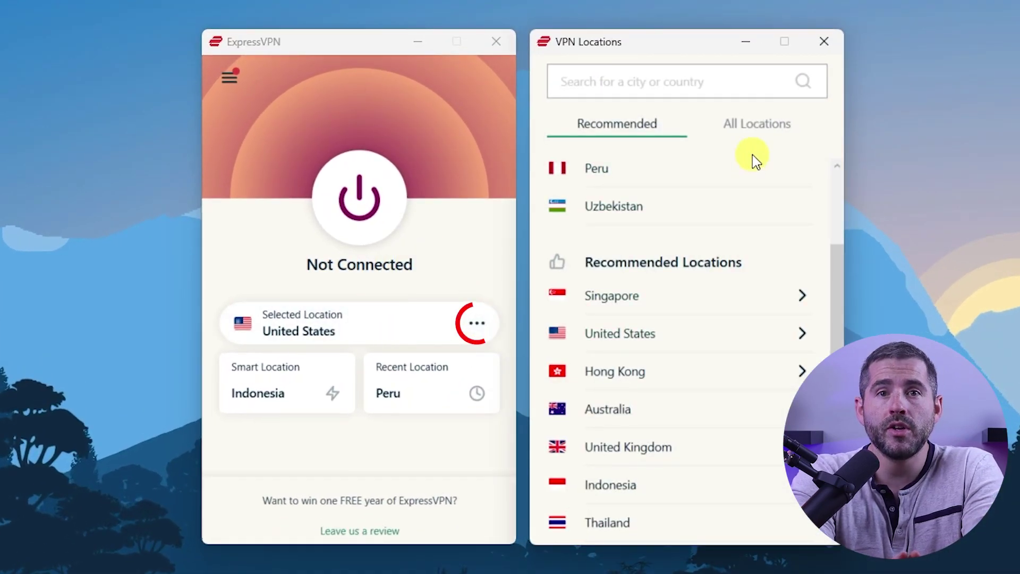
left_click(756, 137)
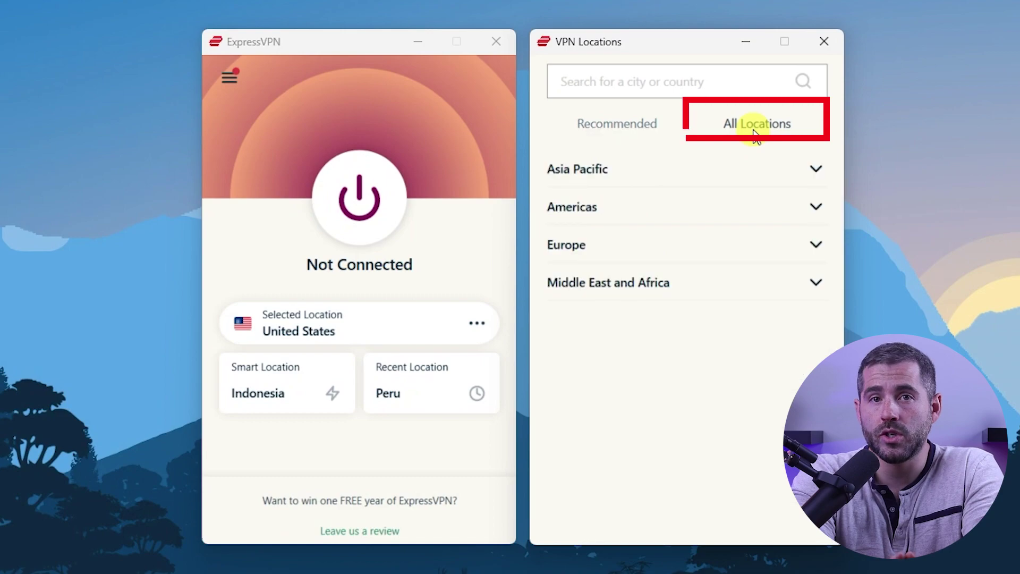
left_click(818, 168)
left_click(816, 208)
left_click(815, 246)
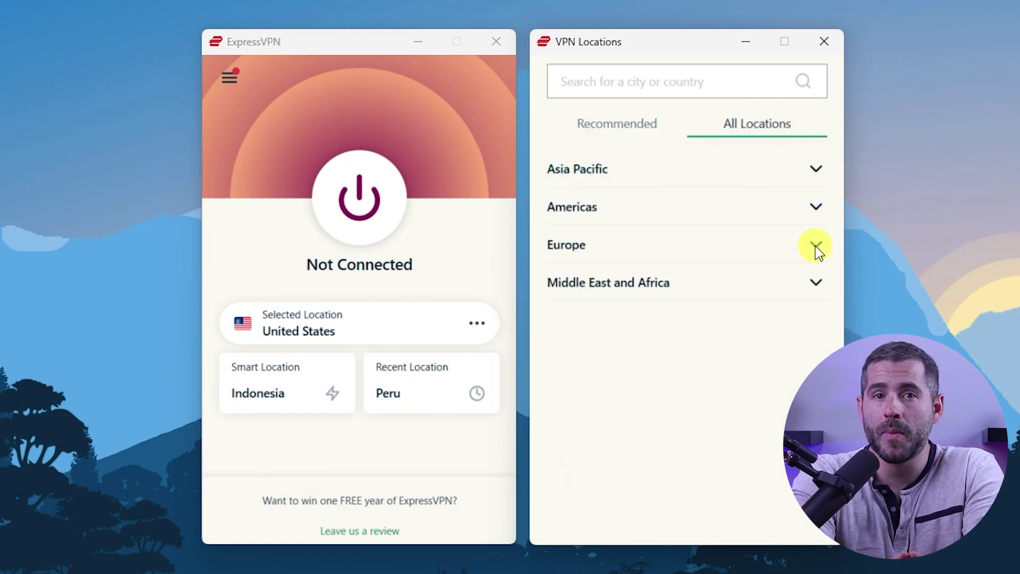
left_click(805, 244)
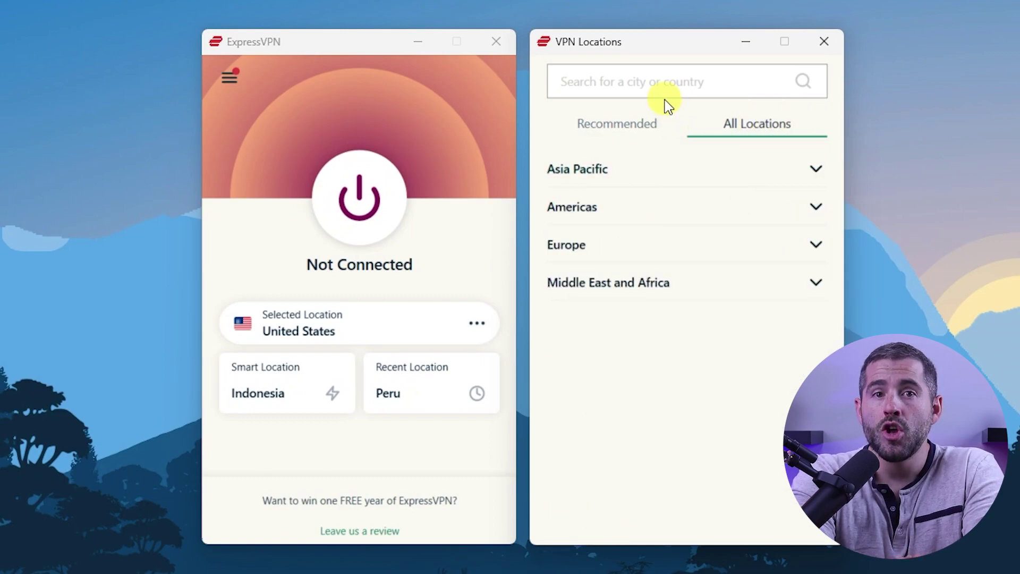
Step: Search locations for 'Malaysi' and connect to Malaysia
left_click(701, 78)
type("Malaysia")
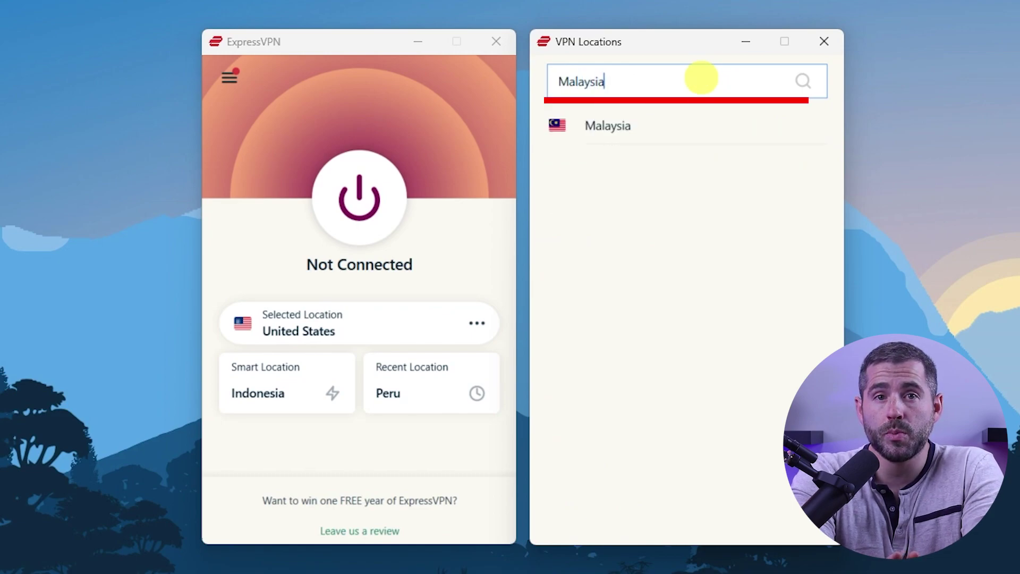
left_click(607, 127)
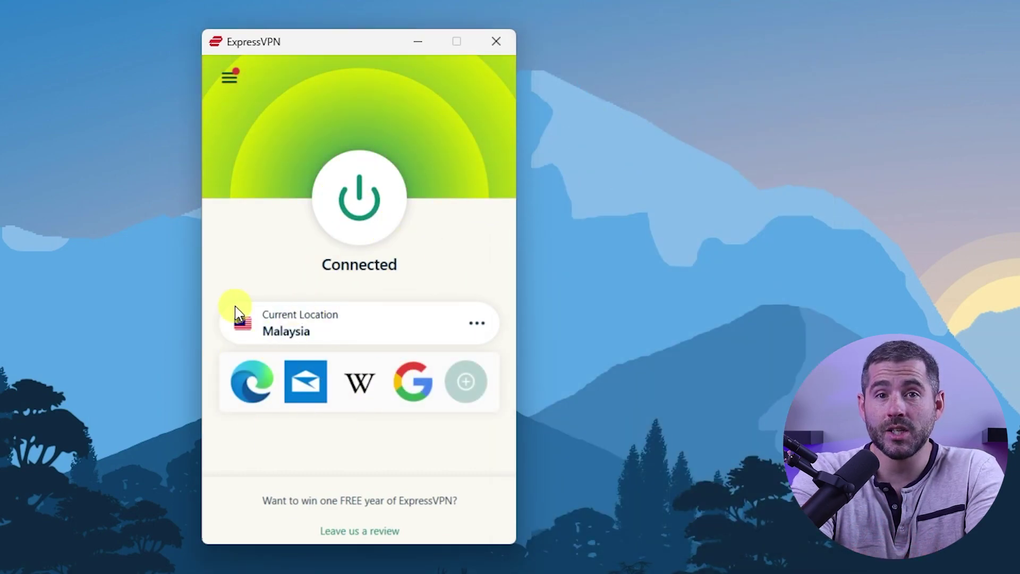
left_click(358, 194)
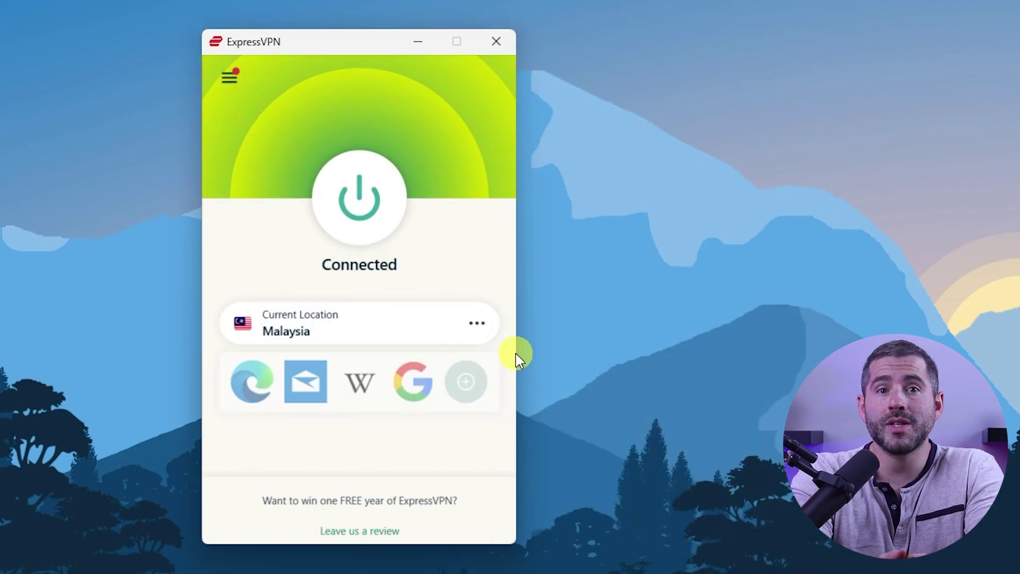
left_click(477, 323)
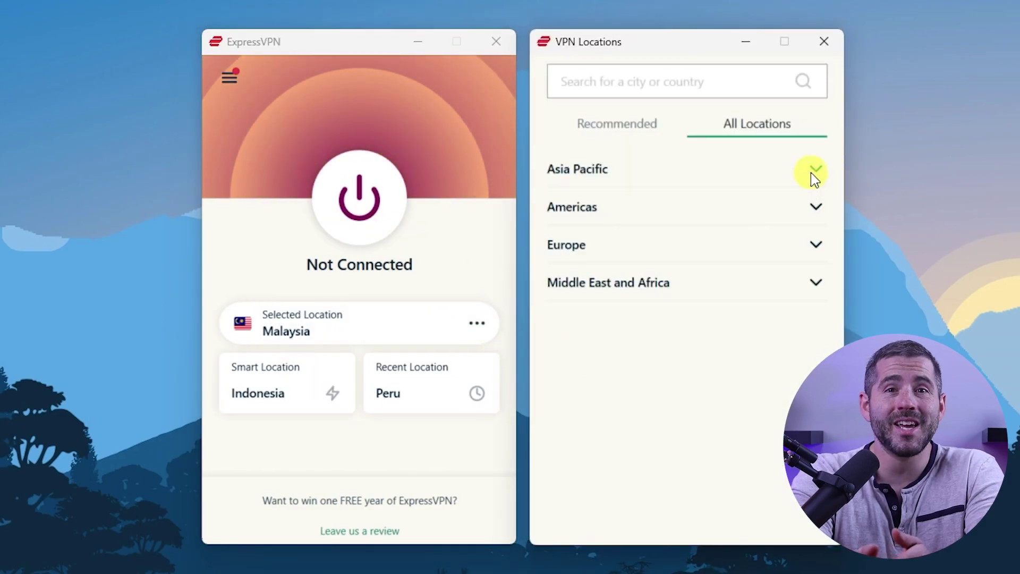
left_click(813, 171)
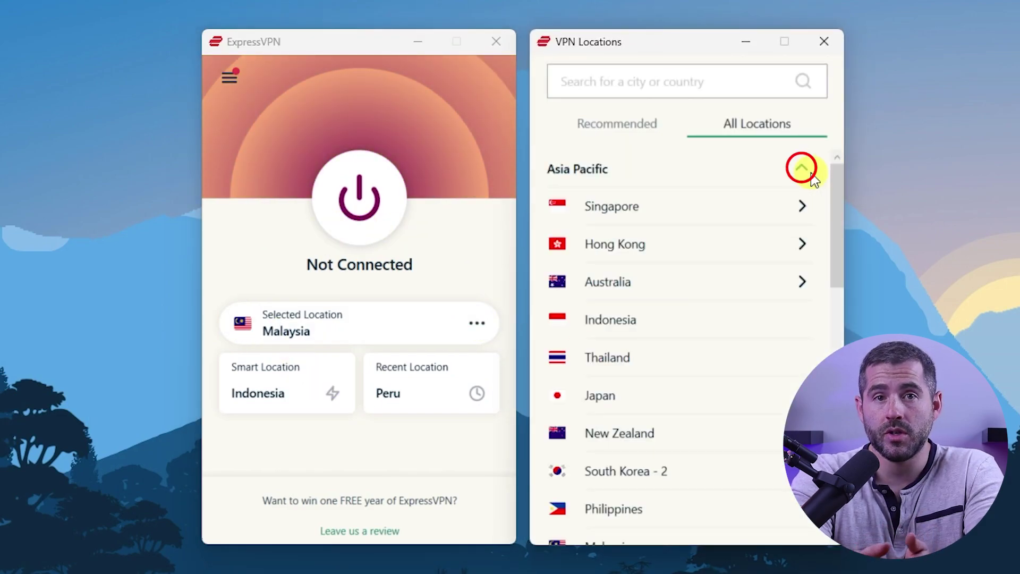
scroll(810, 172, "down", 5)
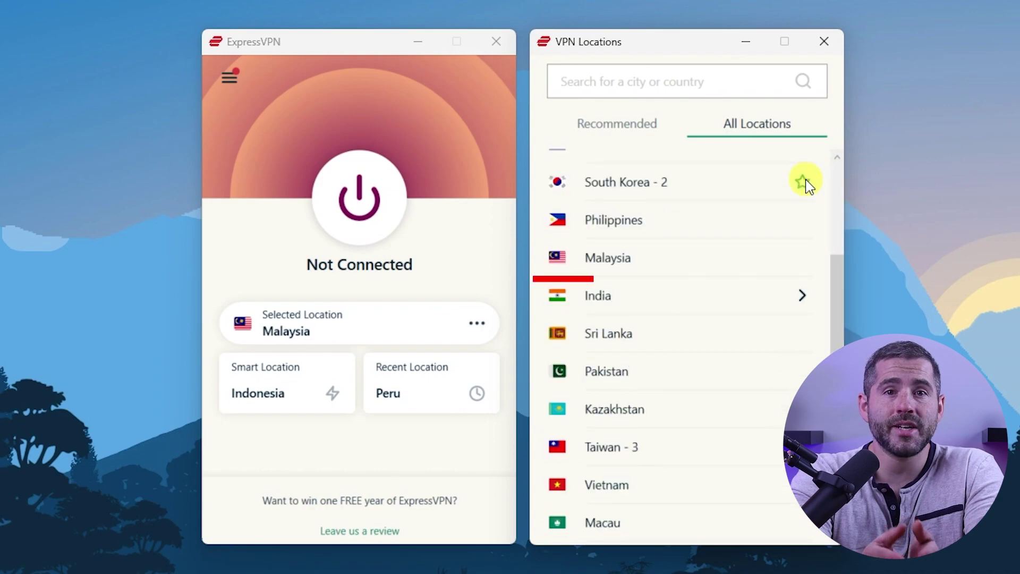
left_click(348, 231)
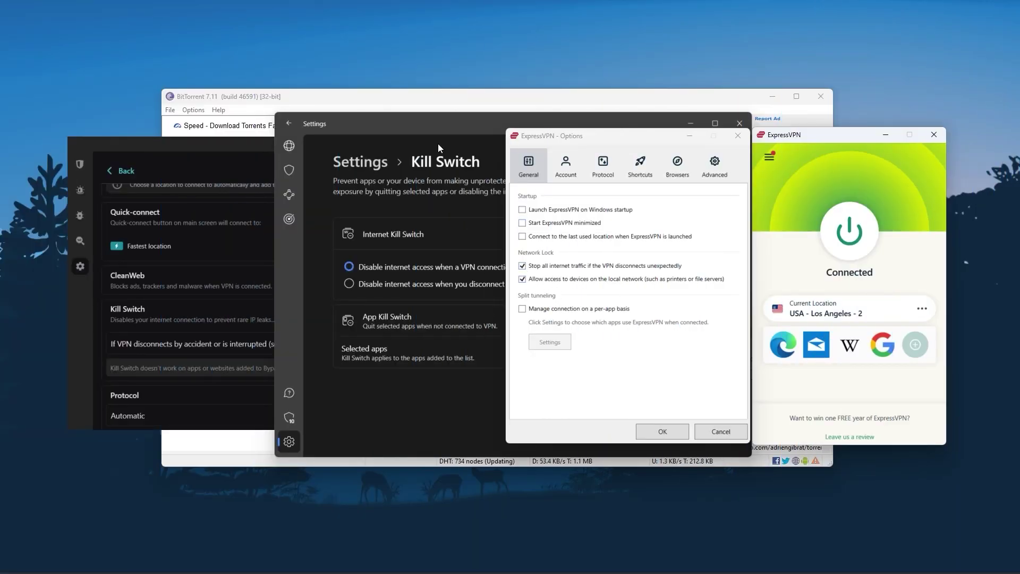
Step: Bring the NordVPN and Surfshark kill switch settings and the torrent download window forward
left_click(412, 126)
left_click(185, 159)
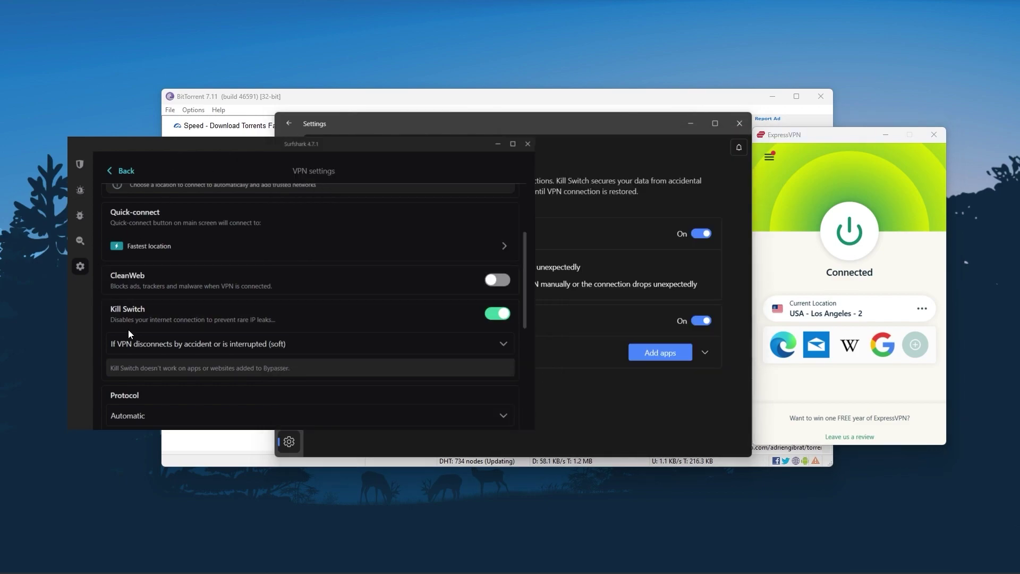
left_click(482, 101)
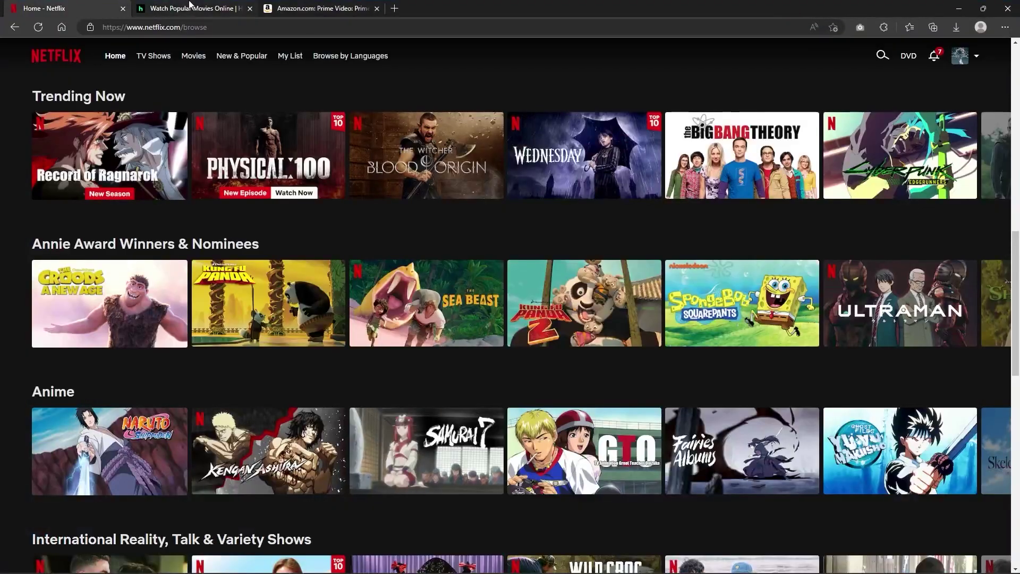
Step: Go from Netflix to the Hulu and Amazon Prime Video tabs, then to the ExpressVPN window
left_click(189, 4)
left_click(280, 5)
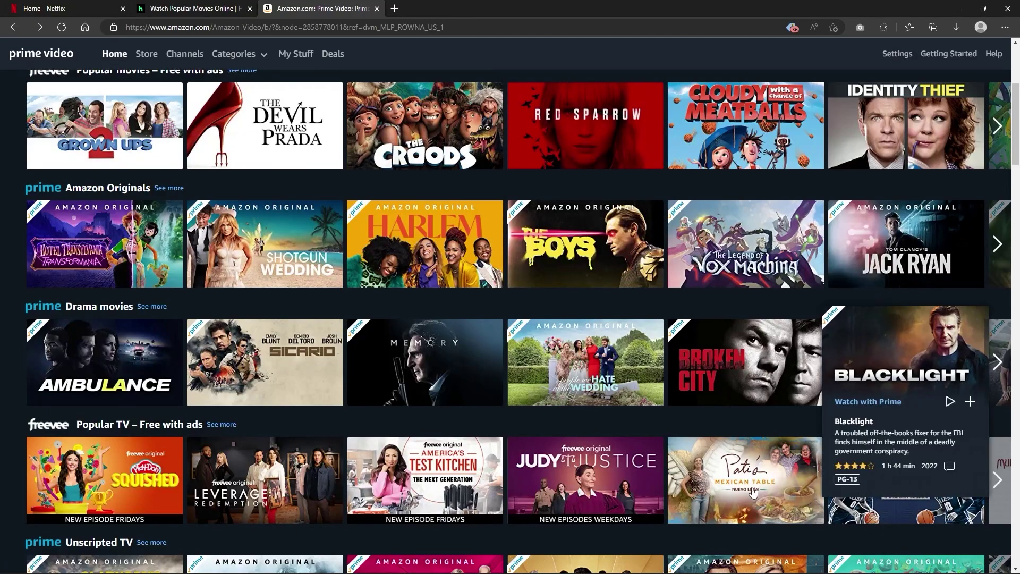
key("alt+Tab")
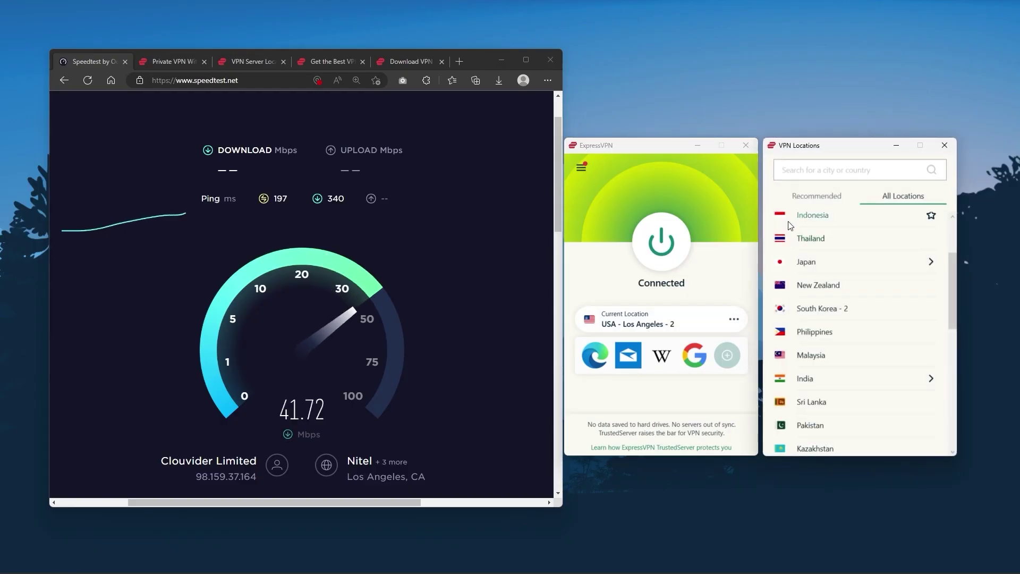
Step: Expand Europe in the server list and scroll its countries against the expressvpn.com/vpn-server page
scroll(830, 336, "down", 8)
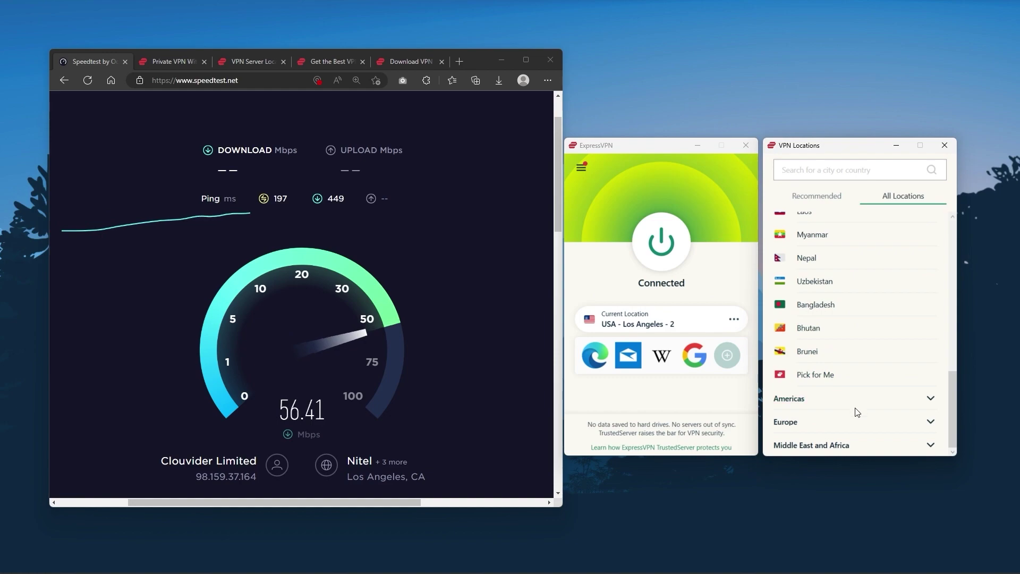
left_click(859, 429)
scroll(858, 420, "down", 7)
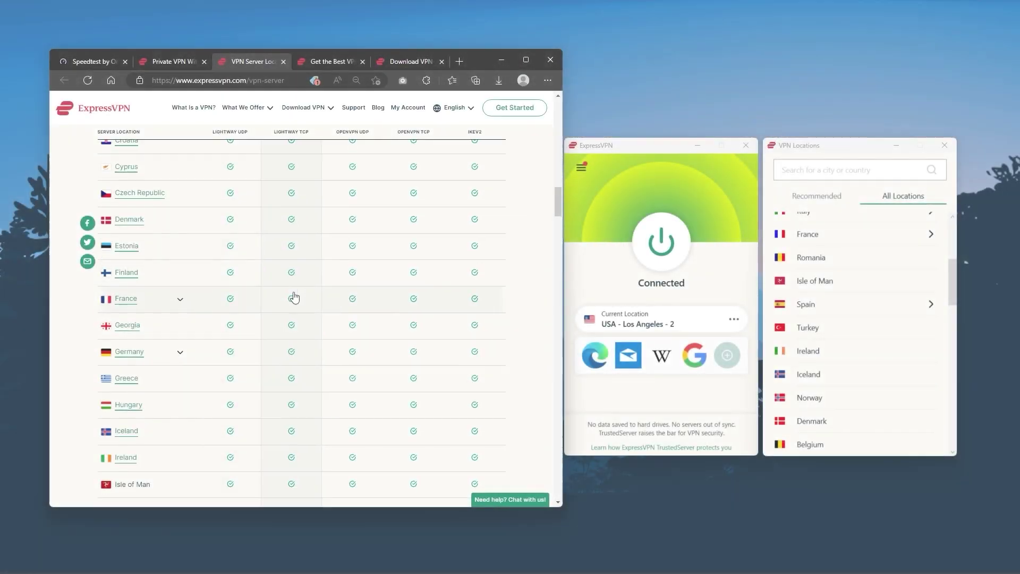
scroll(297, 302, "up", 15)
scroll(294, 300, "down", 15)
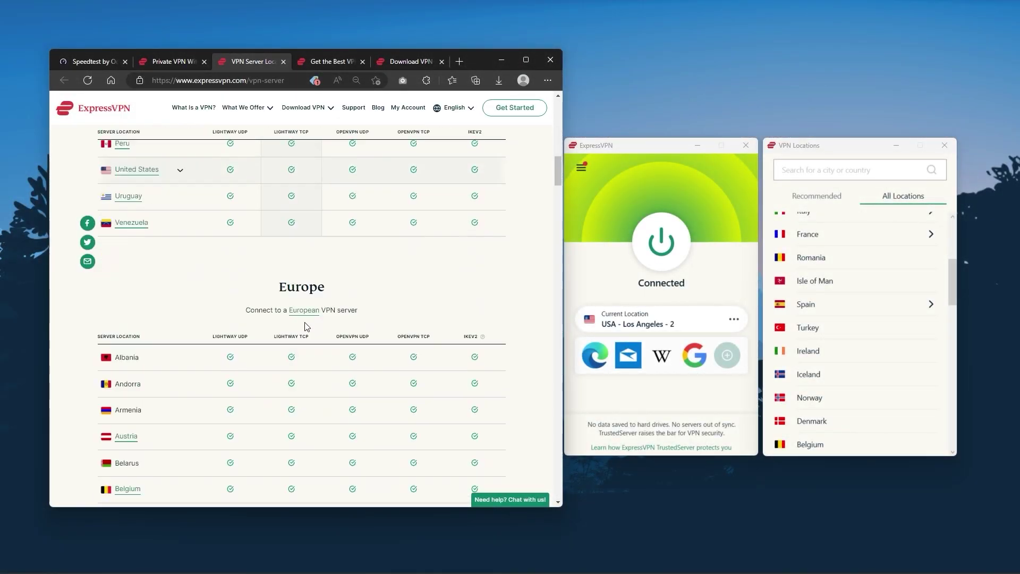
scroll(830, 301, "down", 3)
scroll(830, 301, "down", 10)
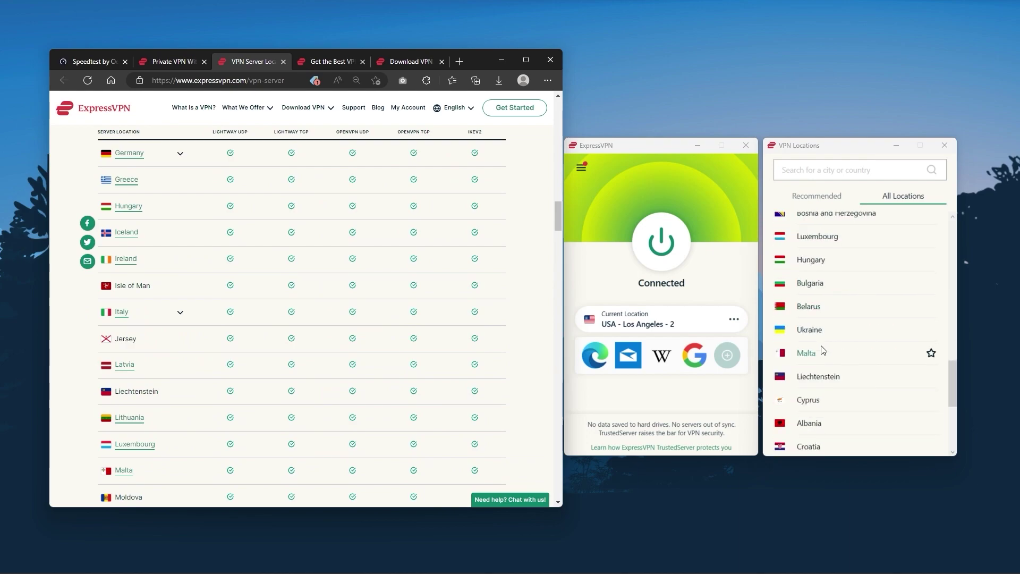
scroll(836, 331, "up", 3)
scroll(836, 331, "up", 10)
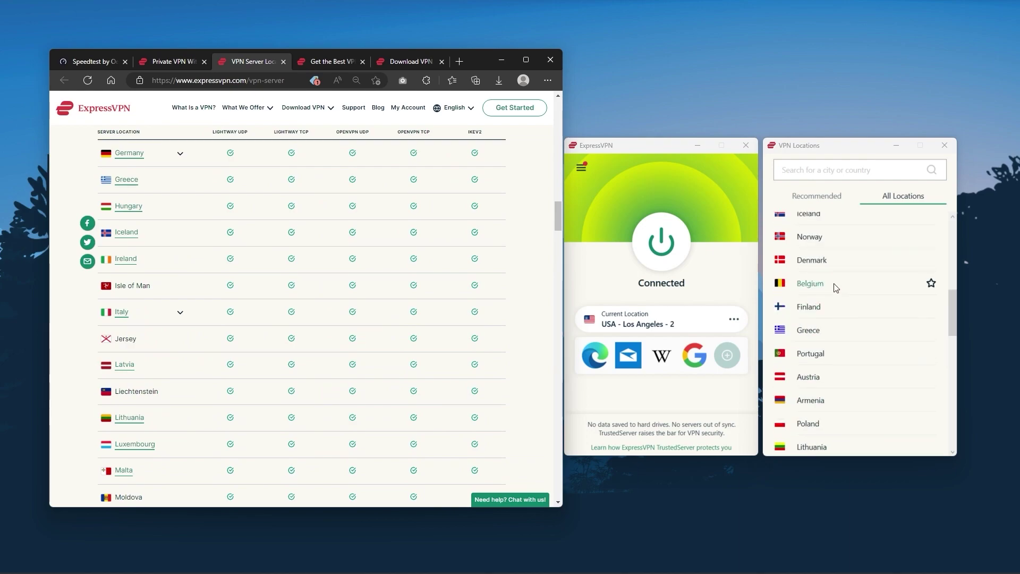
scroll(816, 242, "up", 2)
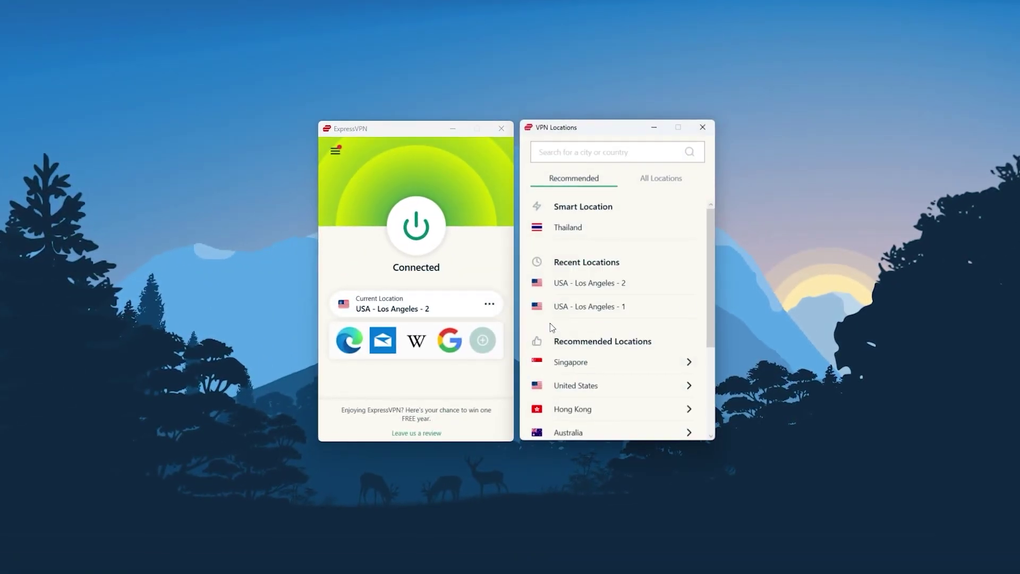
Step: Show all locations, expand the Americas countries, then close the locations list
scroll(628, 276, "down", 3)
left_click(663, 176)
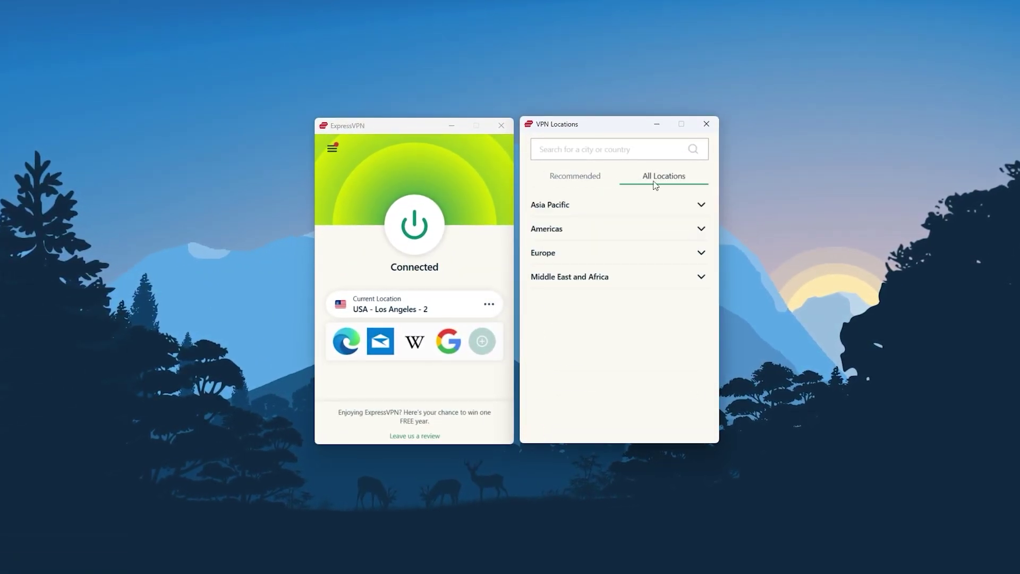
left_click(614, 234)
scroll(609, 274, "down", 4)
scroll(605, 293, "up", 3)
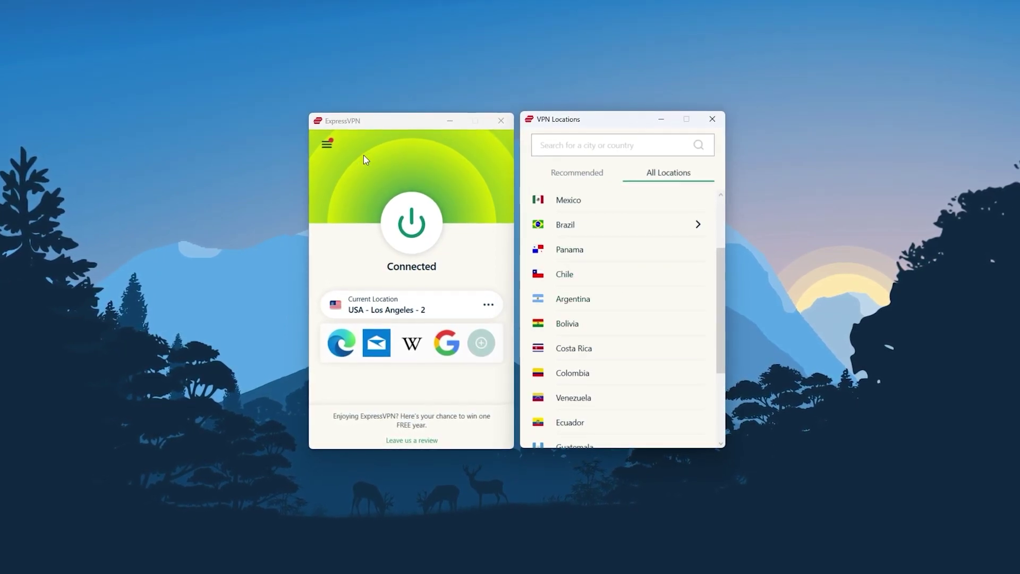
left_click(710, 121)
Step: Enable per-app split tunneling in Options, acknowledge the disconnect warning, and view Protocol settings
left_click(324, 142)
left_click(348, 178)
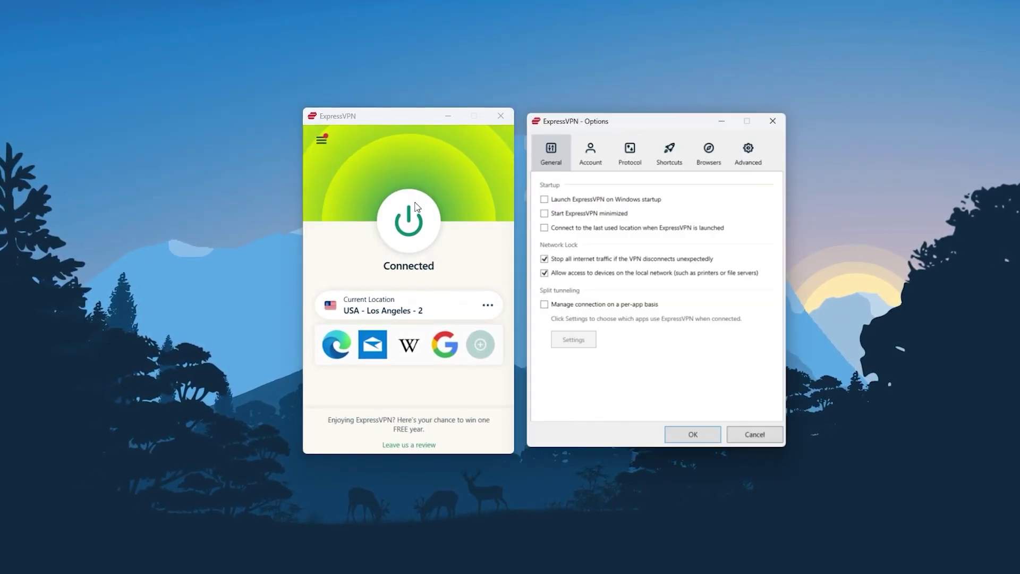
left_click(541, 305)
left_click(559, 308)
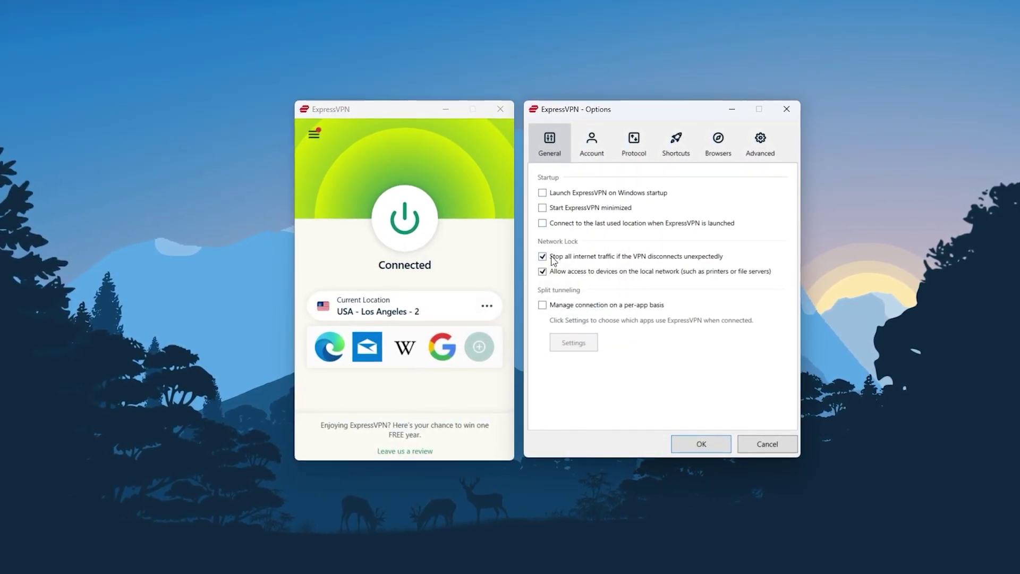
left_click(631, 140)
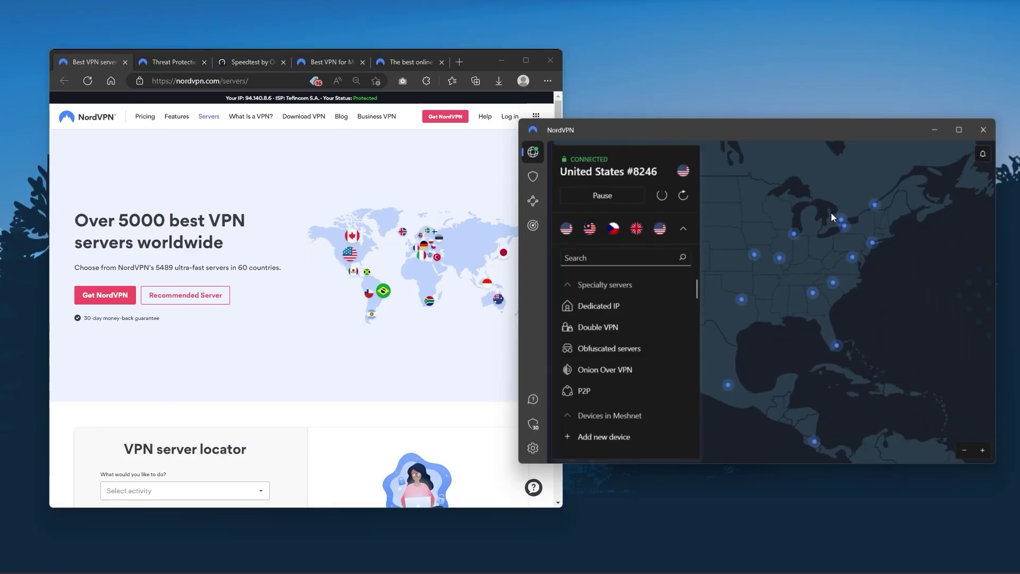
Step: Scroll the NordVPN country list from Specialty servers down to Vietnam and back up
scroll(830, 213, "down", 3)
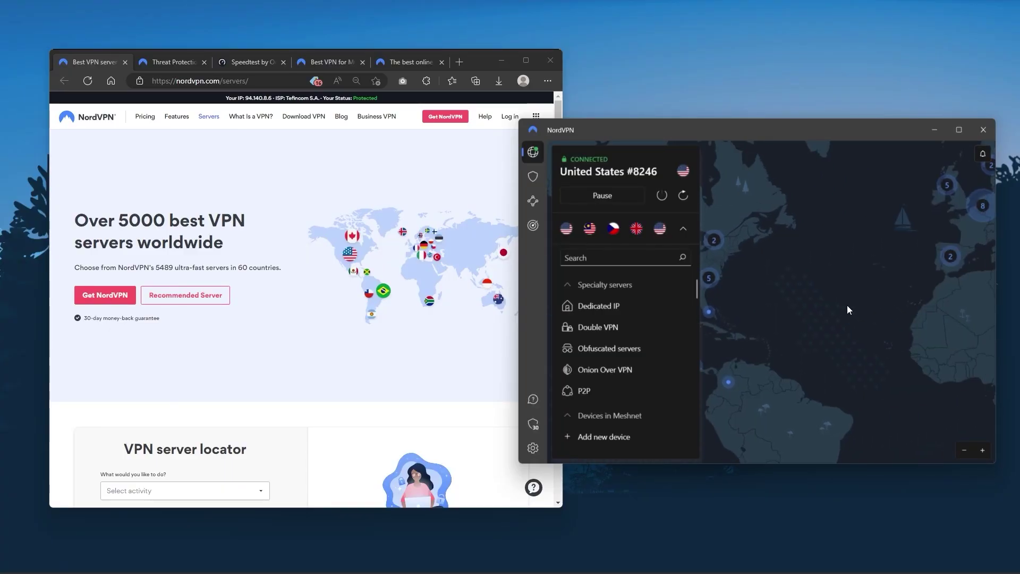
scroll(758, 291, "up", 3)
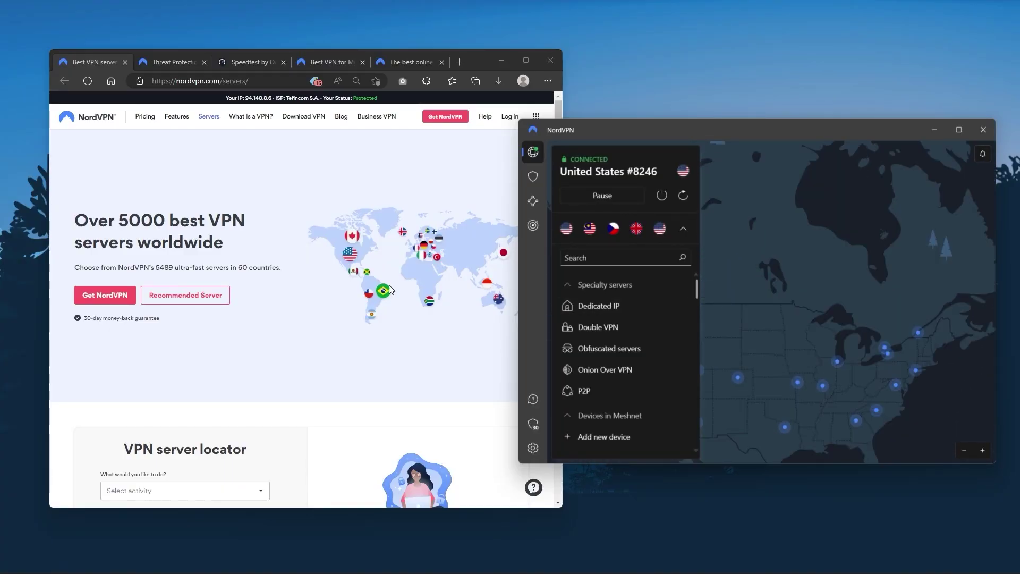
scroll(620, 332, "down", 15)
scroll(620, 332, "down", 8)
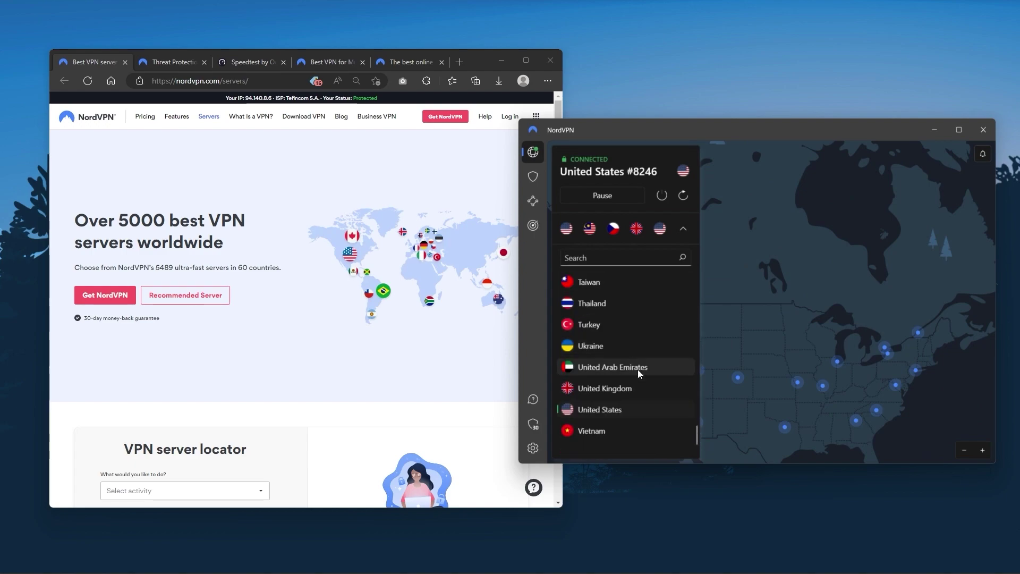
scroll(850, 239, "down", 2)
scroll(738, 283, "up", 2)
scroll(604, 352, "up", 12)
scroll(618, 382, "up", 10)
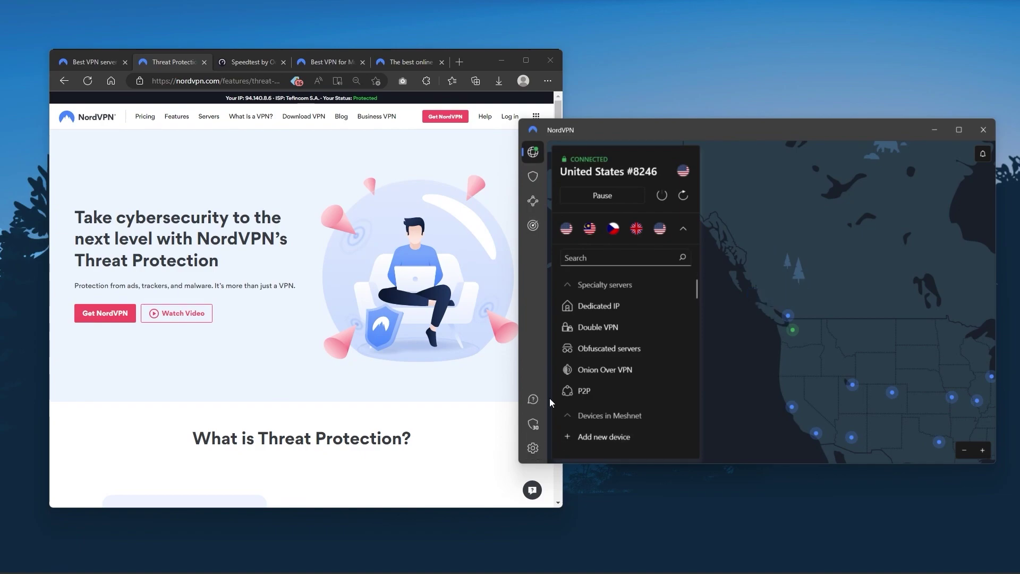
Step: Cycle through the Threat Protection, Meshnet and Dark Web Monitor pages, then open NordVPN Settings
left_click(534, 177)
left_click(533, 200)
left_click(534, 225)
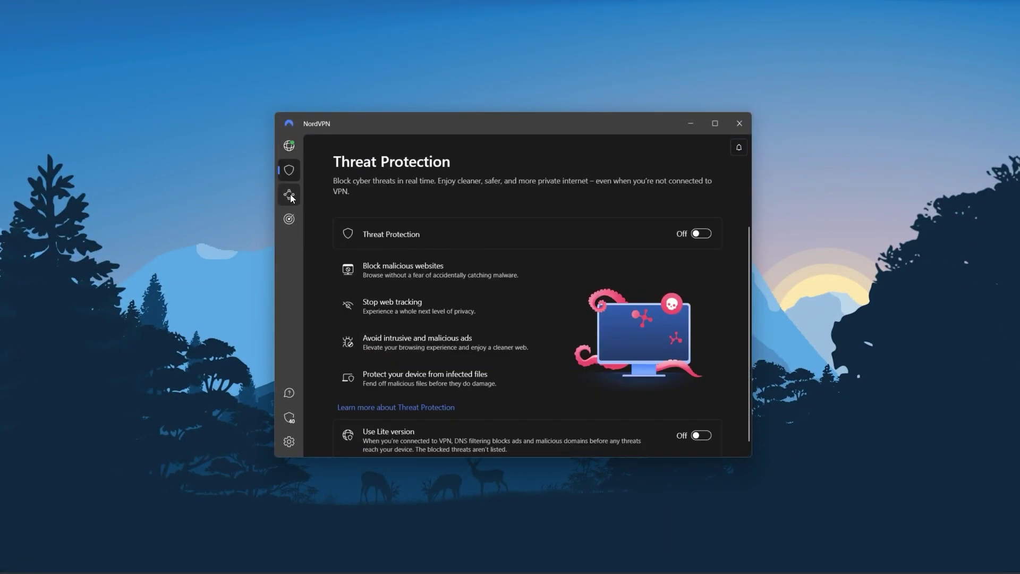
left_click(289, 194)
left_click(289, 220)
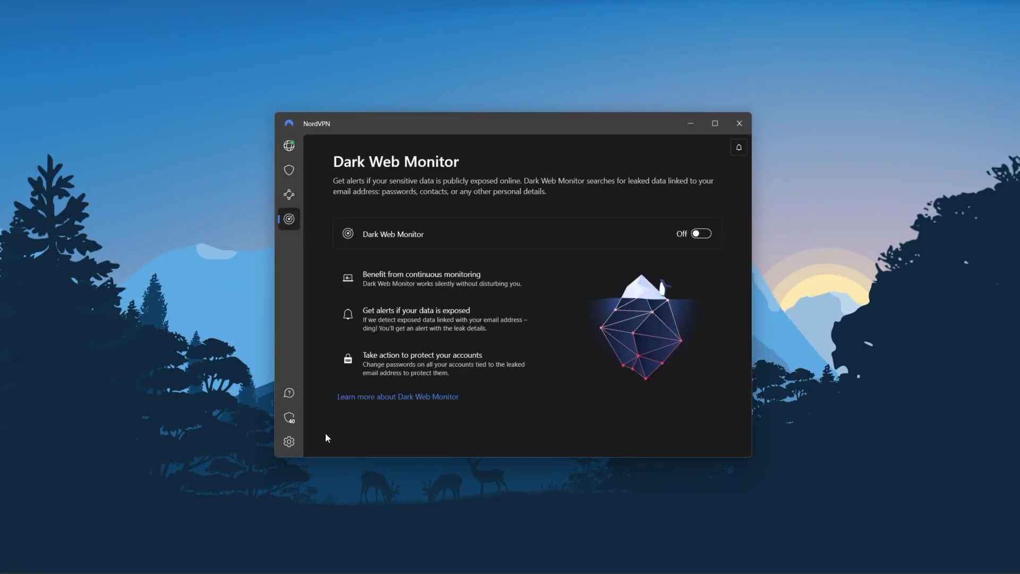
left_click(289, 441)
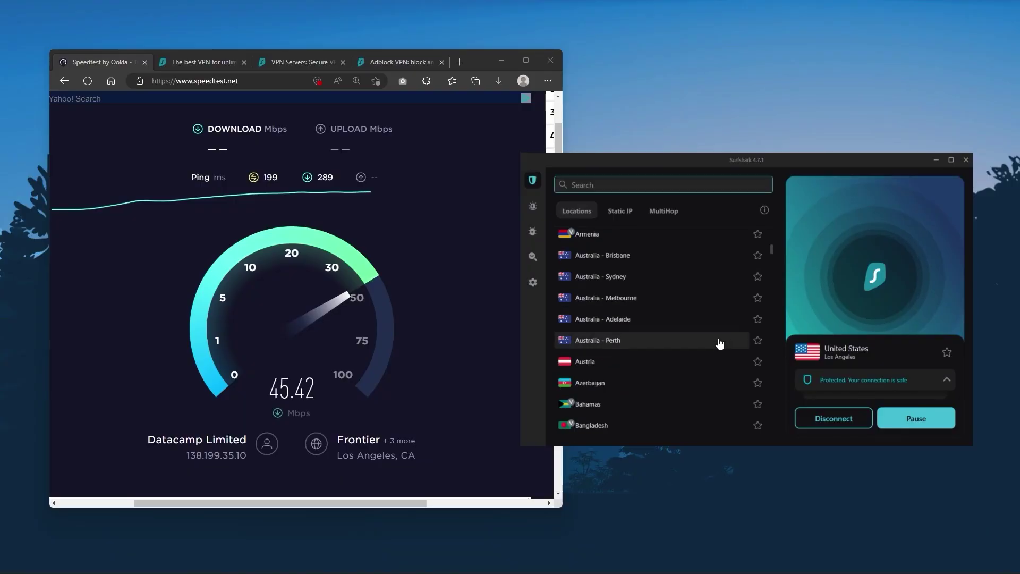
Step: Scroll the Surfshark location list, then scroll surfshark.com/servers down to the Europe table
scroll(711, 372, "down", 1)
scroll(708, 362, "up", 4)
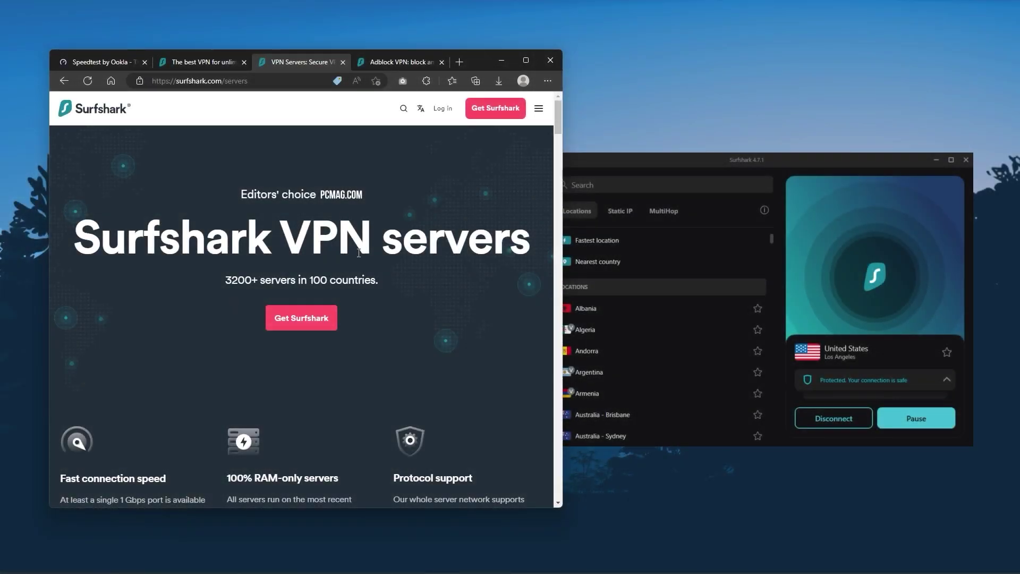
scroll(416, 333, "down", 3)
scroll(415, 333, "down", 20)
Step: View the CleanWeb ad-blocker page in the browser alongside the Surfshark app
left_click(702, 160)
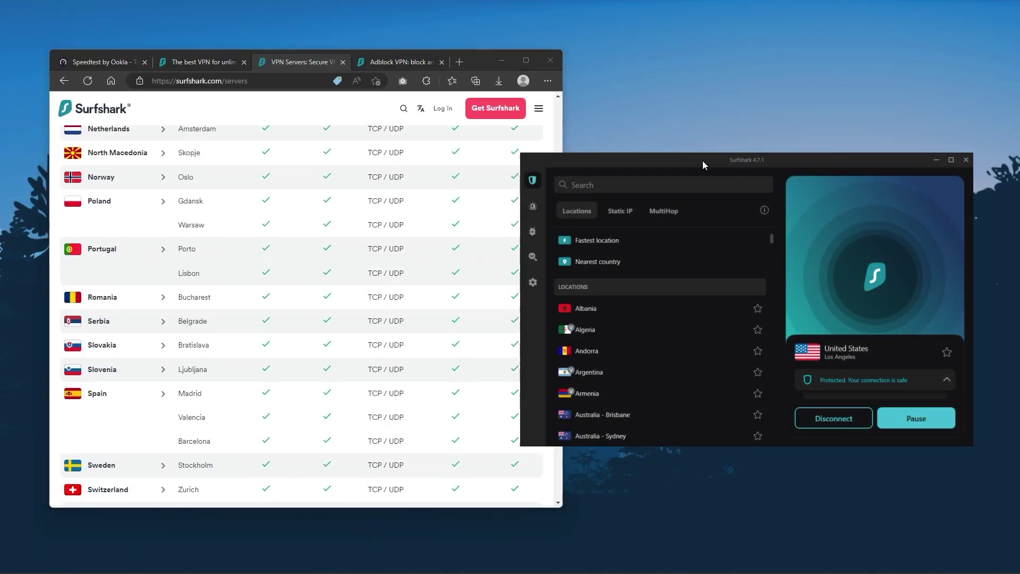
scroll(663, 329, "down", 20)
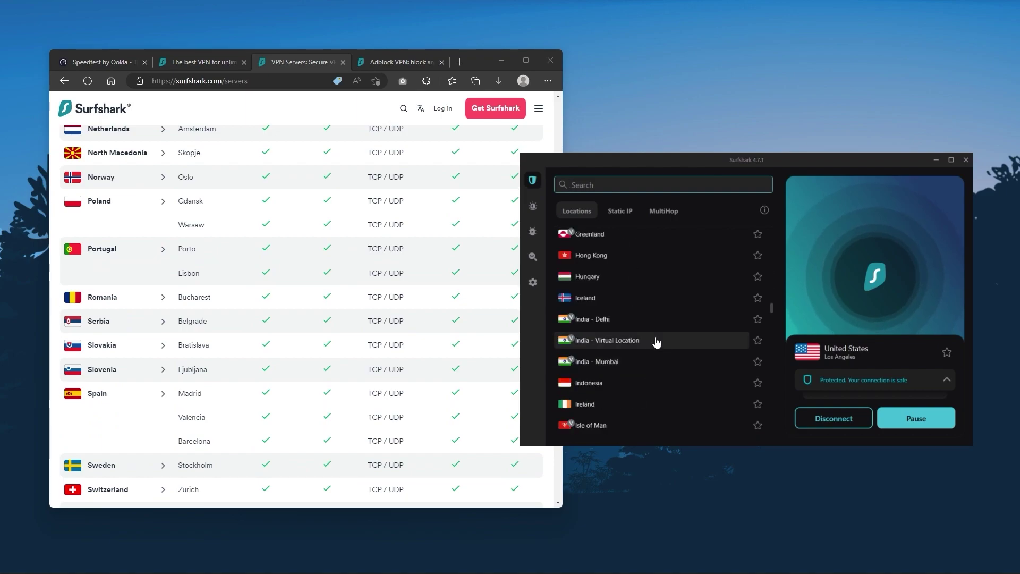
left_click(401, 62)
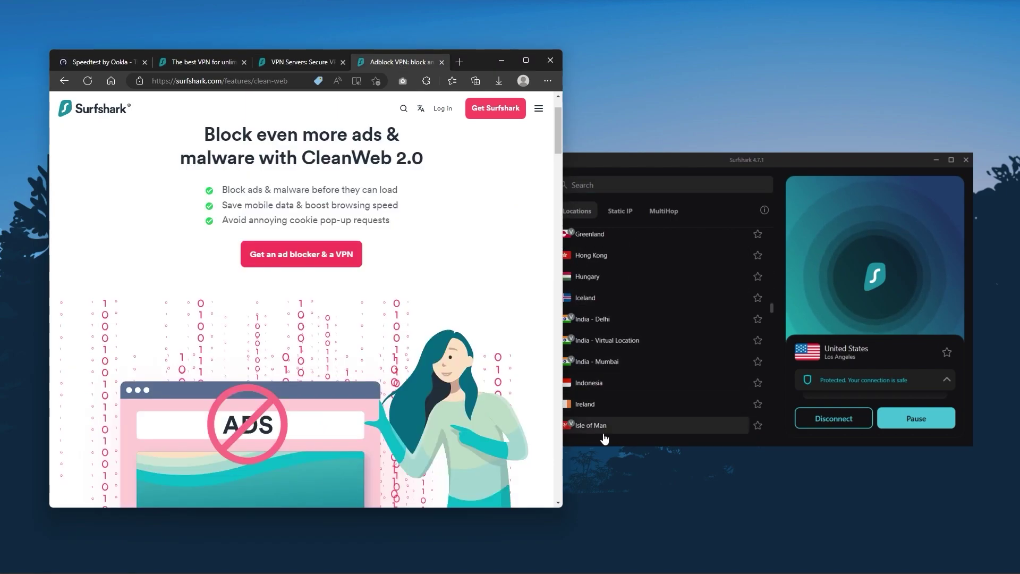
left_click(682, 158)
Step: Turn on CleanWeb in VPN settings and restart the connection to apply it
left_click(533, 282)
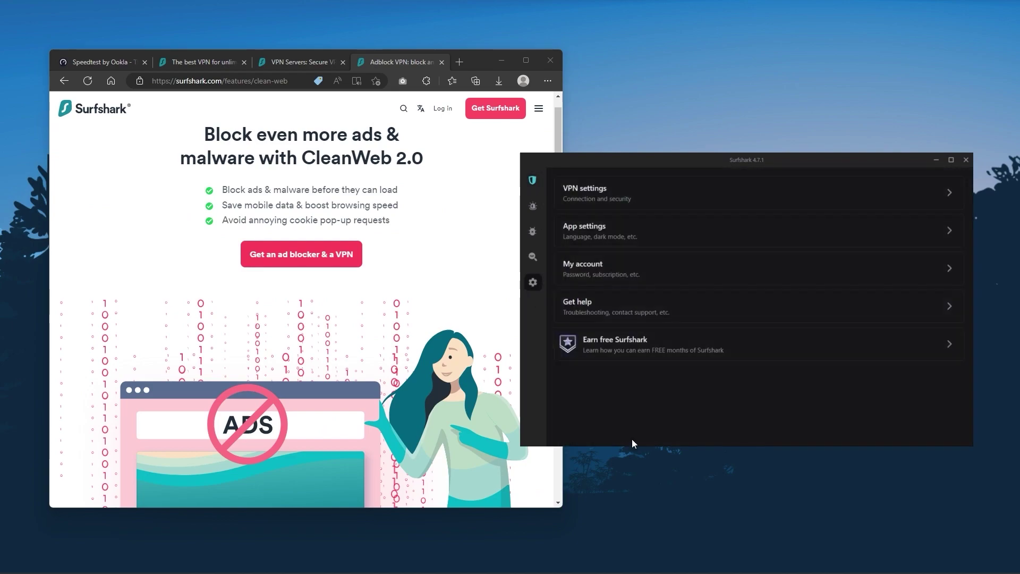
left_click(664, 199)
scroll(874, 367, "down", 2)
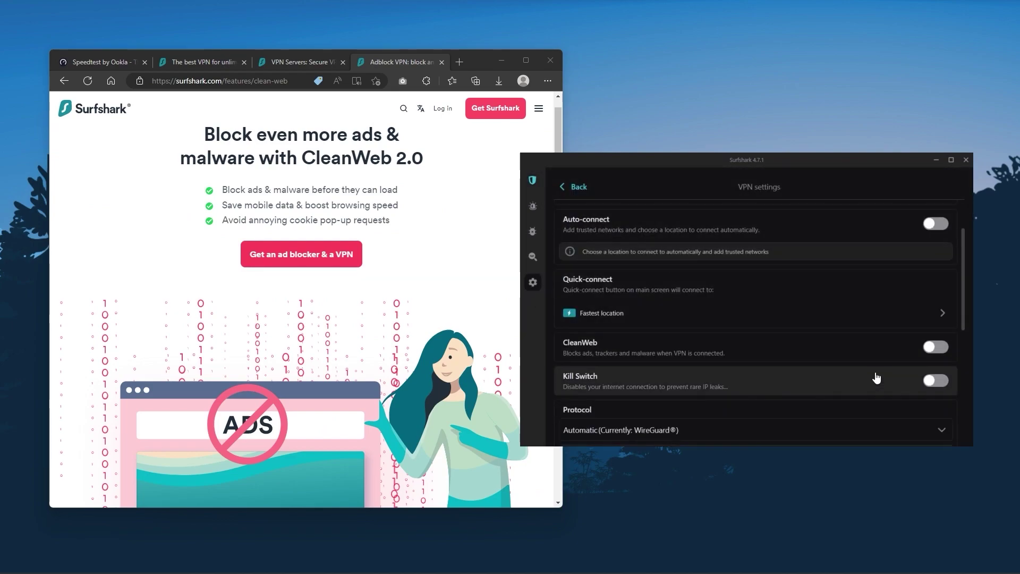
left_click(906, 348)
left_click(766, 346)
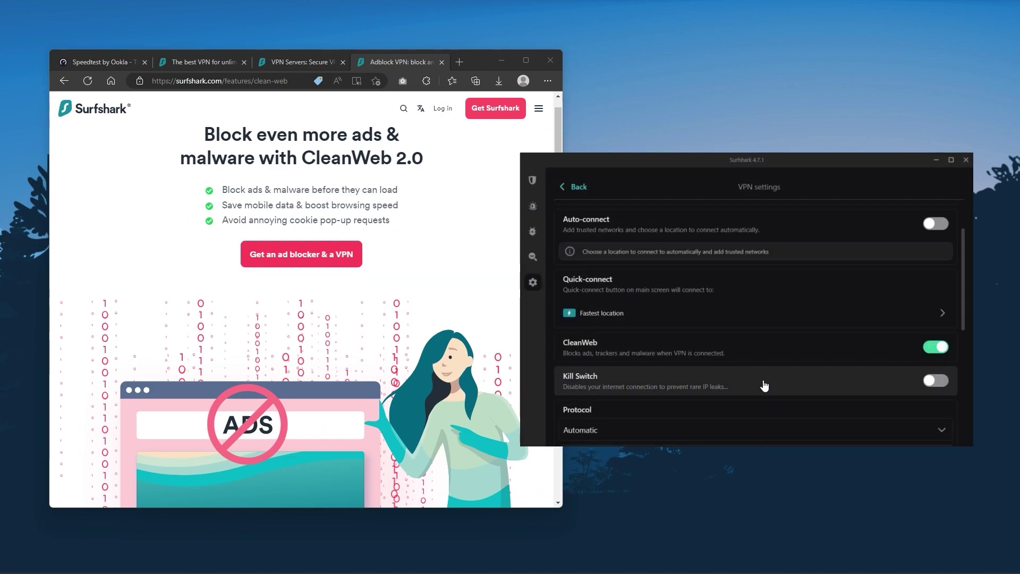
Step: Turn on Rotating IP, dismiss its confirmation, and return to the main settings list
scroll(763, 385, "down", 6)
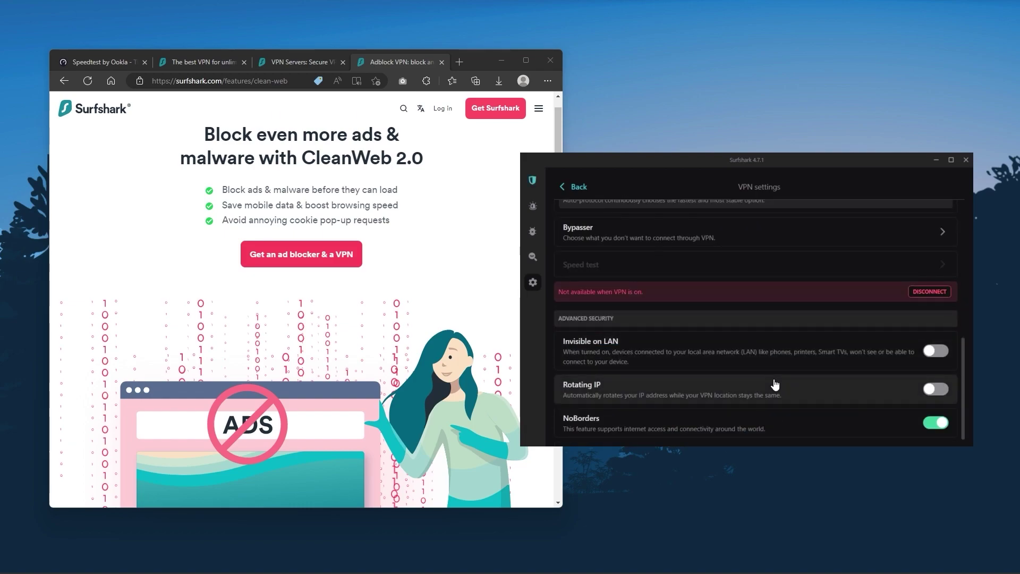
left_click(842, 393)
left_click(746, 361)
left_click(576, 187)
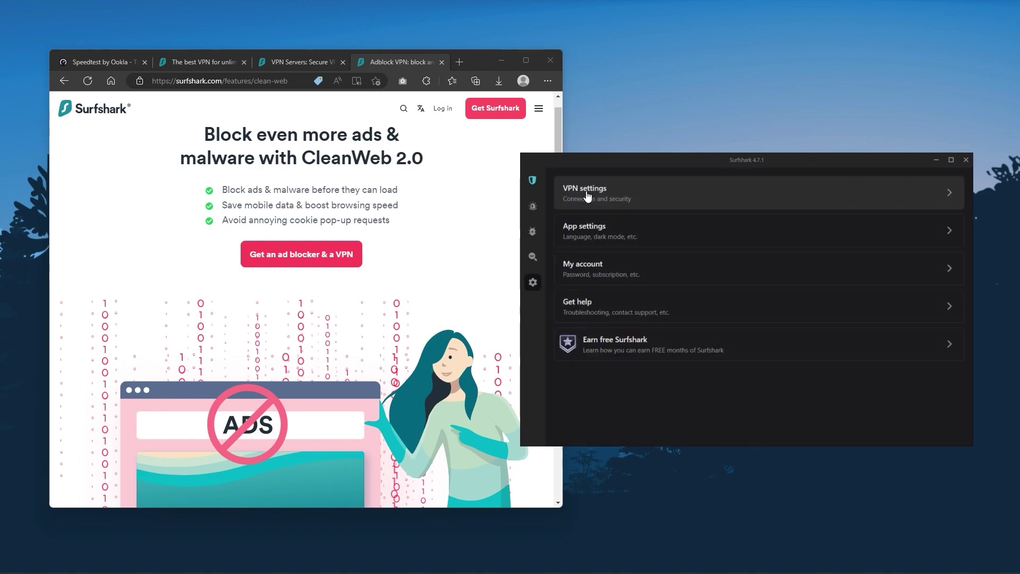
Step: Scroll through Surfshark's VPN locations list, check the browser's multiple-devices page, then return to Surfshark
left_click(546, 180)
scroll(661, 340, "down", 10)
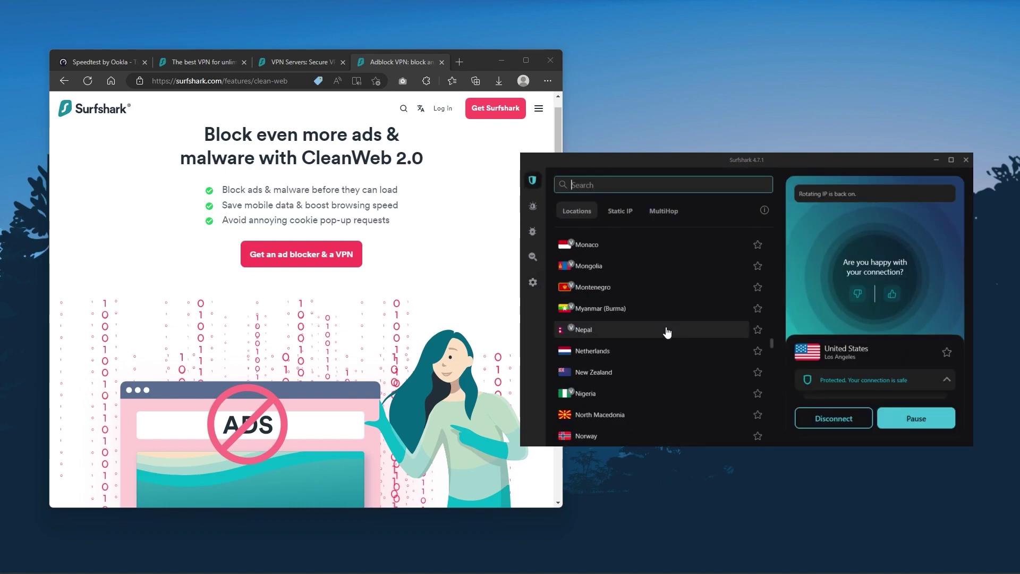
scroll(661, 349, "down", 10)
scroll(659, 393, "up", 8)
scroll(666, 418, "up", 15)
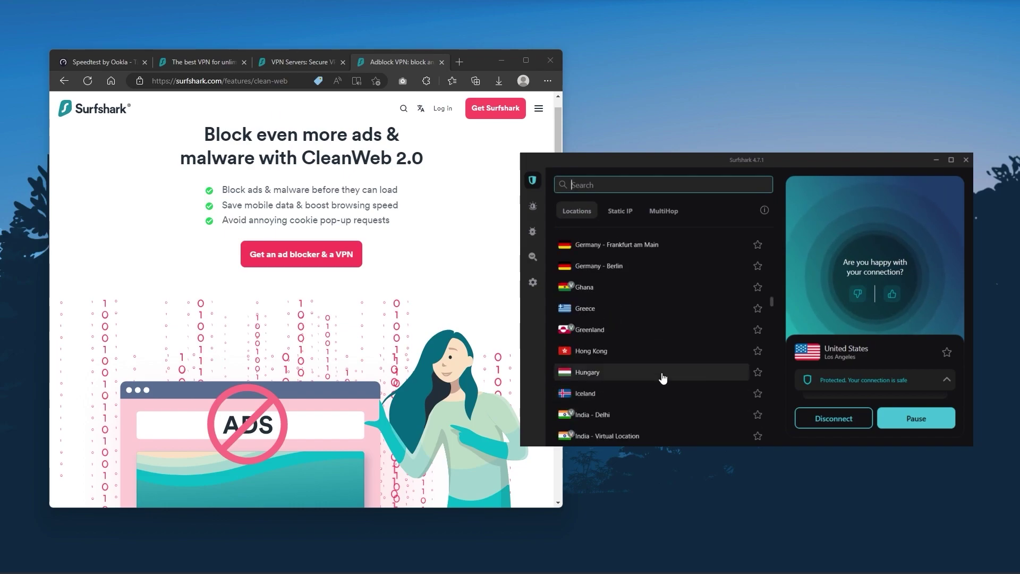
left_click(222, 63)
left_click(649, 160)
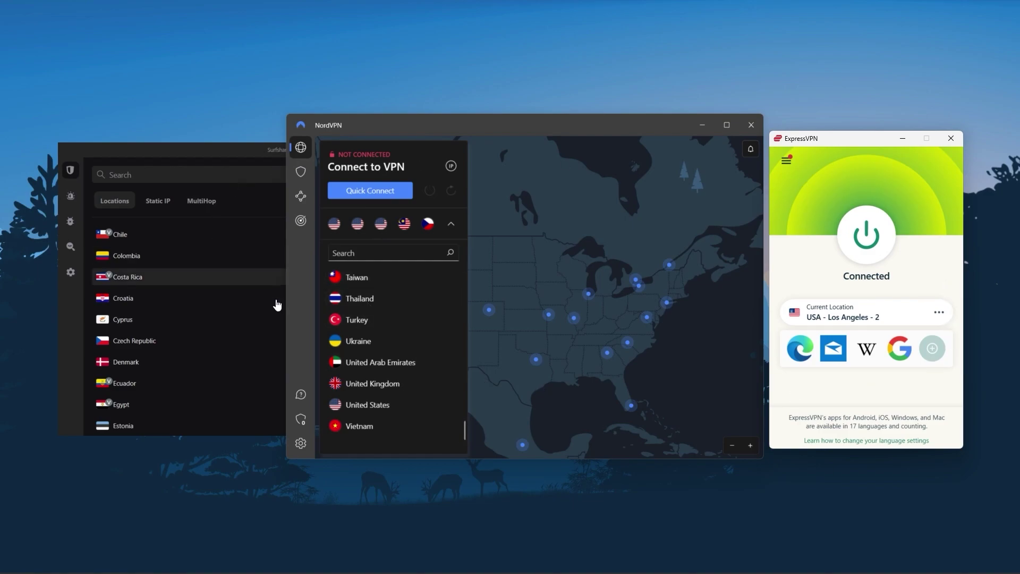
left_click(939, 313)
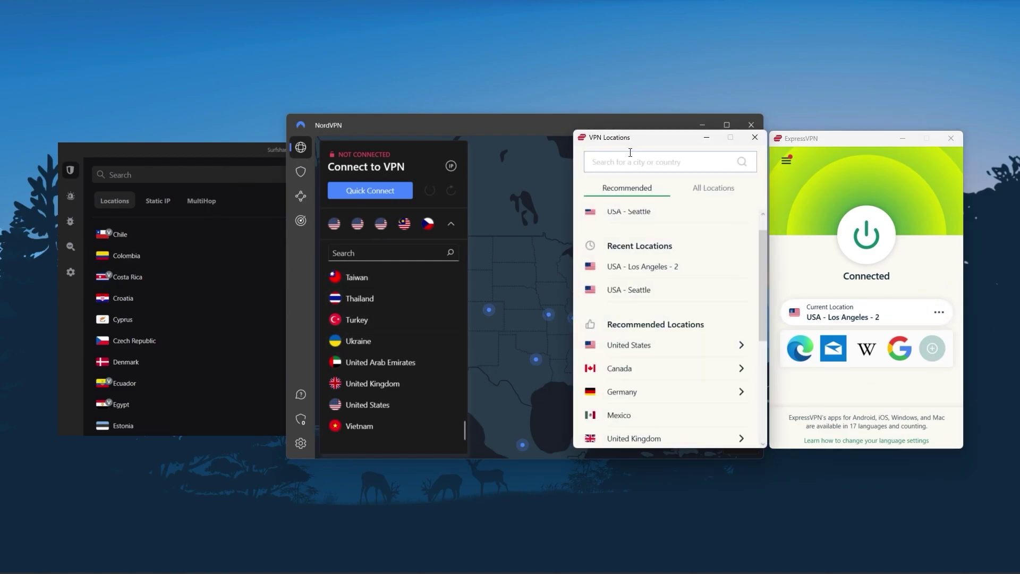
left_click(750, 141)
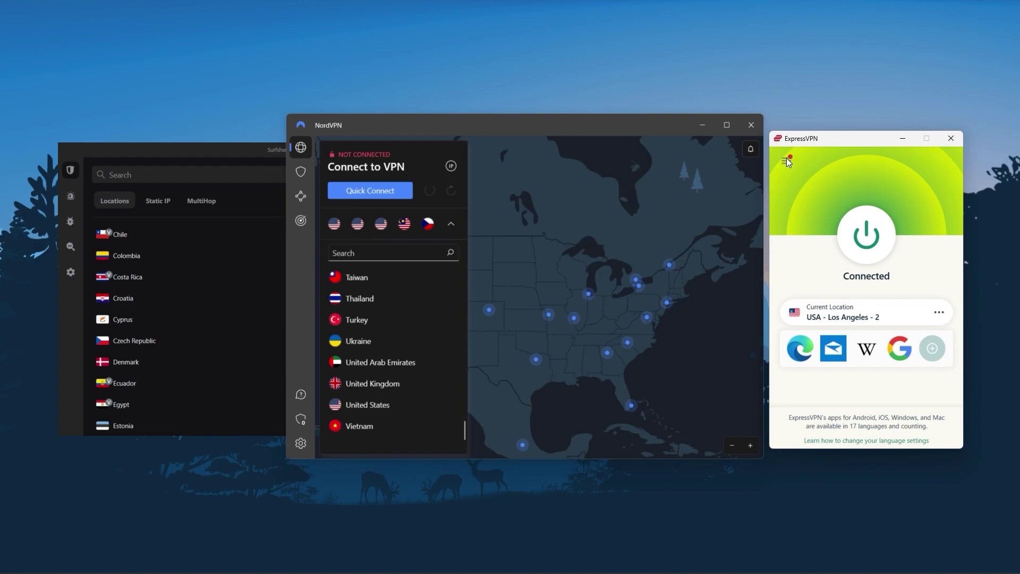
left_click(786, 161)
left_click(847, 196)
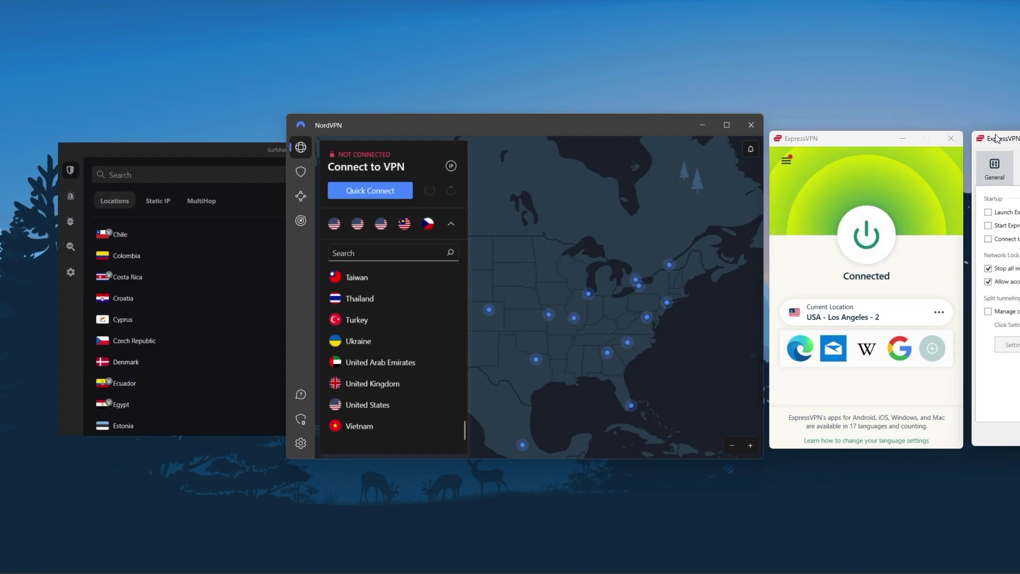
left_click_drag(424, 128, 538, 146)
left_click(607, 173)
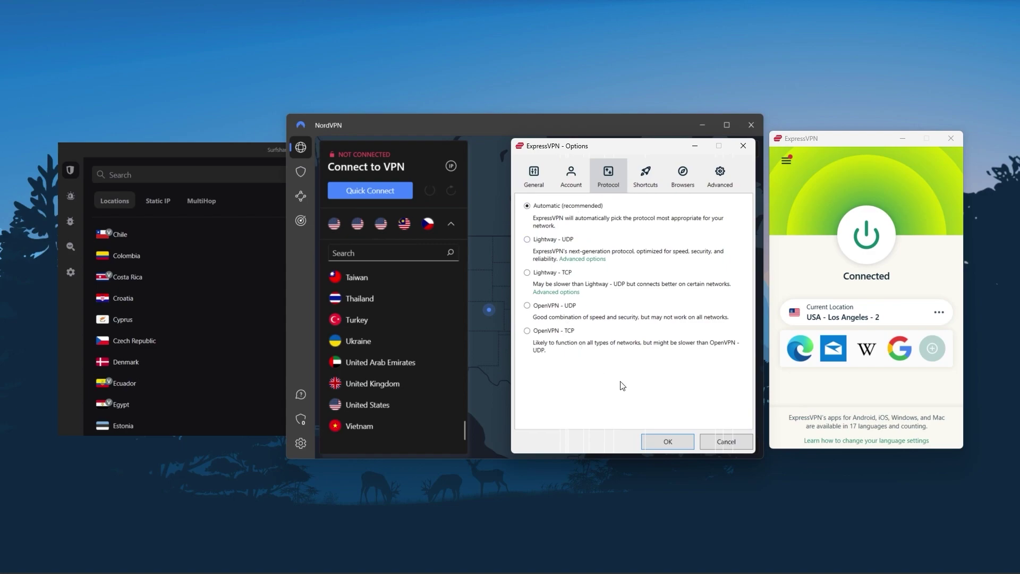
left_click(721, 441)
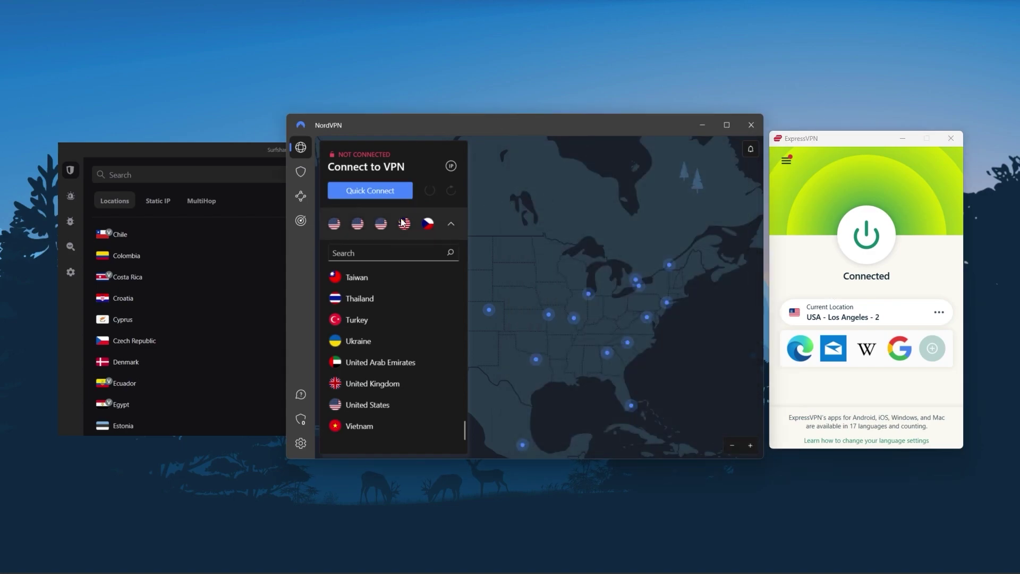
Step: Review NordVPN's Connection settings page
left_click(300, 443)
left_click(468, 254)
scroll(570, 249, "down", 1)
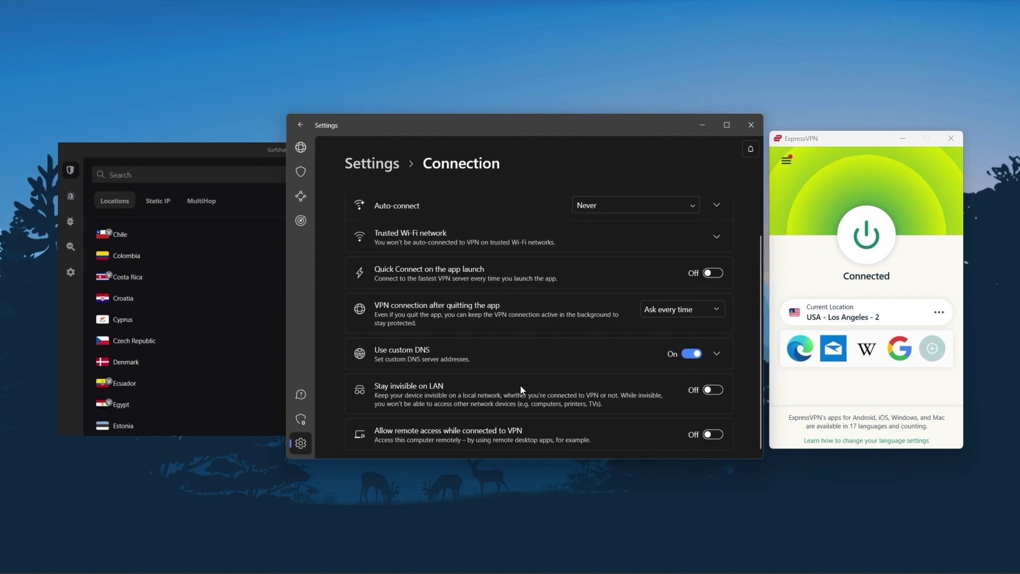
scroll(597, 354, "up", 1)
scroll(608, 343, "down", 1)
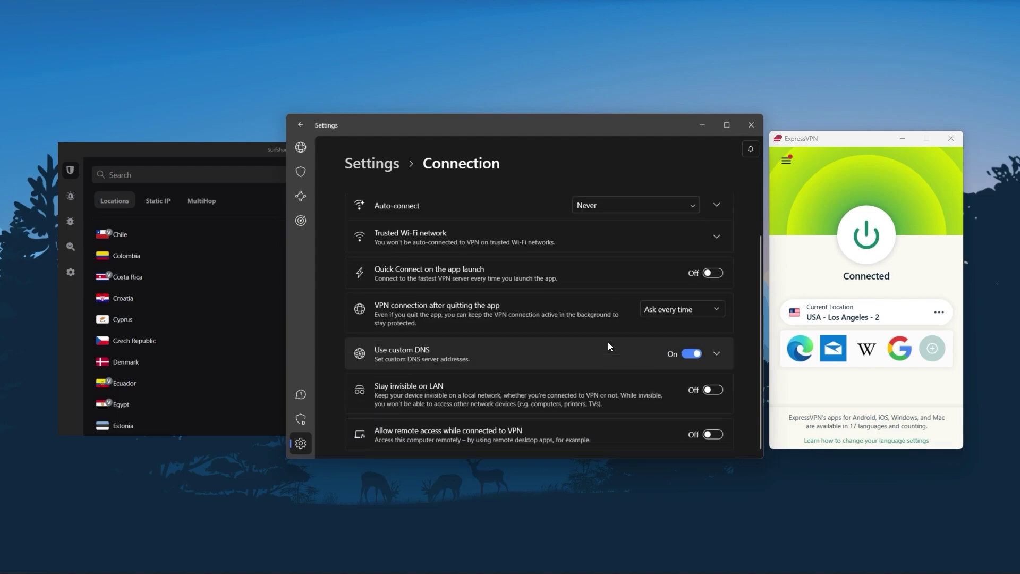
Step: Look through NordVPN's Threat Protection, Meshnet and Dark Web Monitor pages
left_click(301, 178)
left_click(301, 196)
left_click(301, 221)
left_click(303, 177)
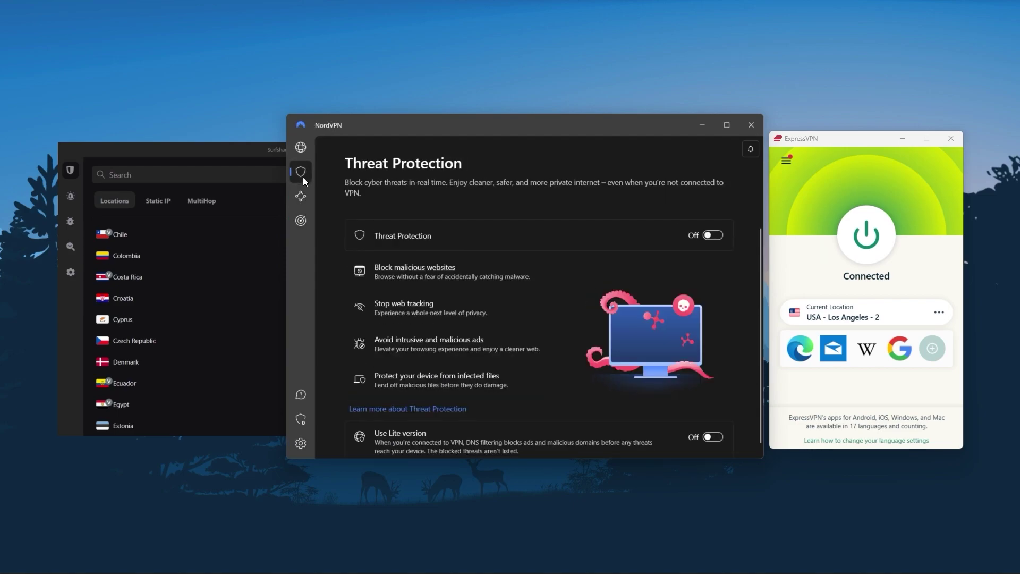
Step: Return to NordVPN's server list at the Specialty servers section
left_click(301, 147)
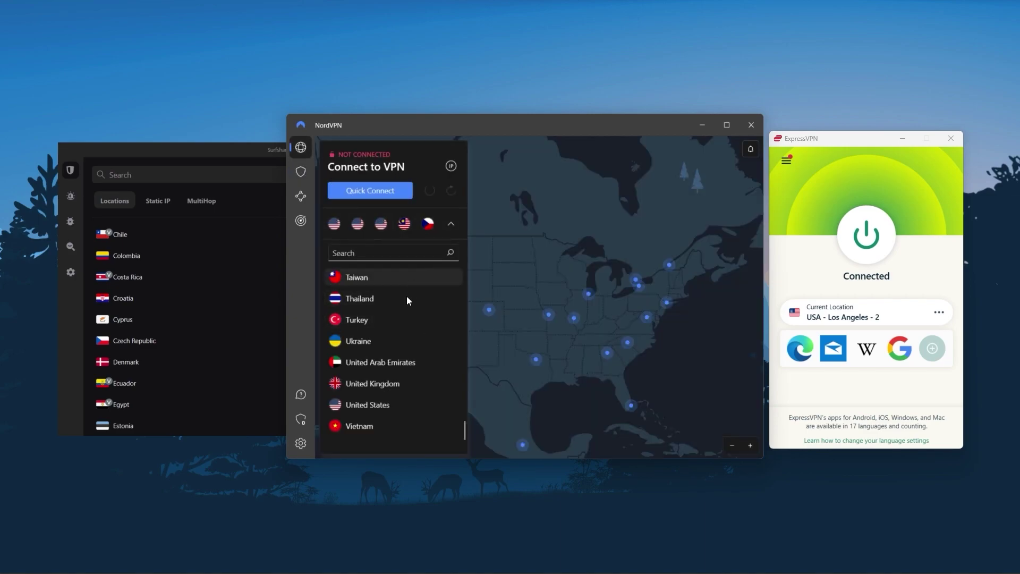
scroll(401, 334, "up", 5)
scroll(401, 362, "up", 10)
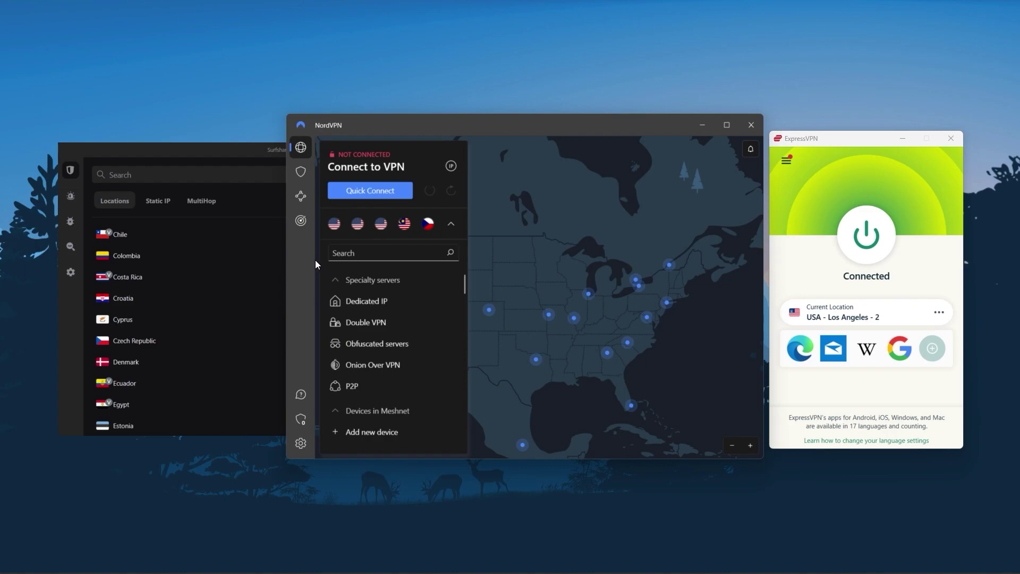
Step: Bring Surfshark to the front and scroll its locations list
left_click(203, 152)
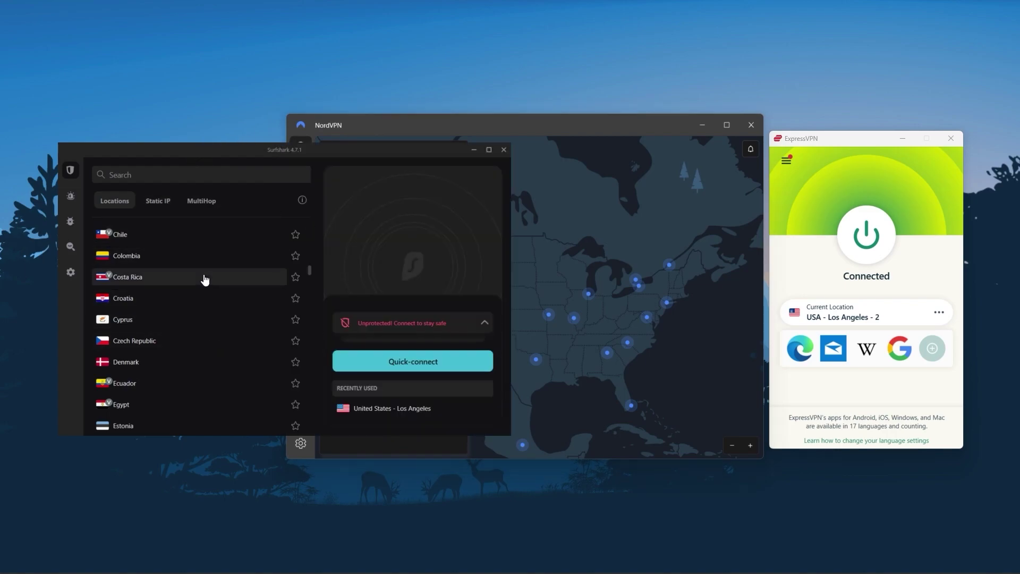
scroll(205, 279, "up", 15)
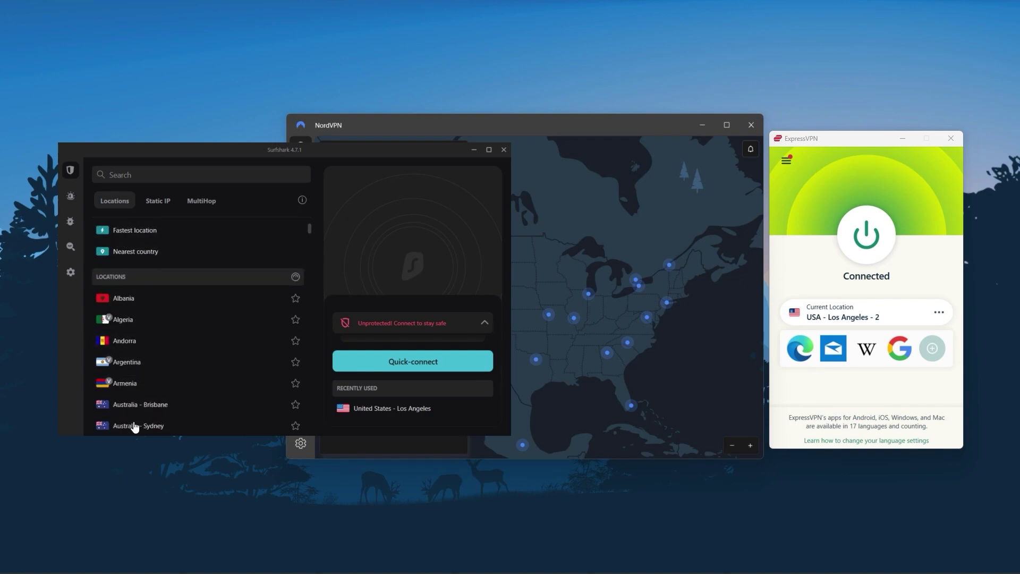
scroll(196, 303, "down", 15)
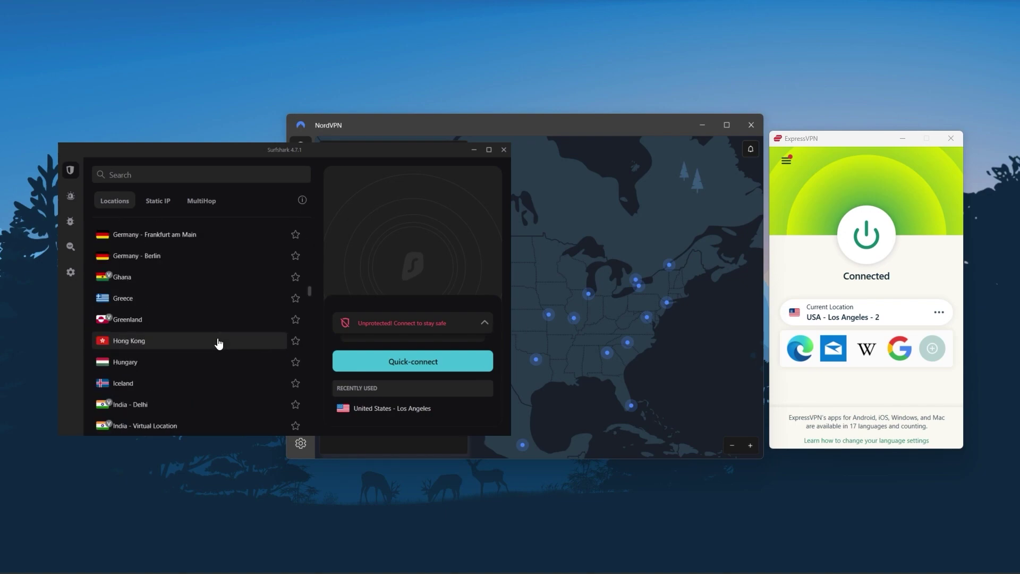
Step: Look through Surfshark's Settings, Antivirus, Search and Alert pages, then scroll the locations list again
left_click(81, 271)
left_click(85, 221)
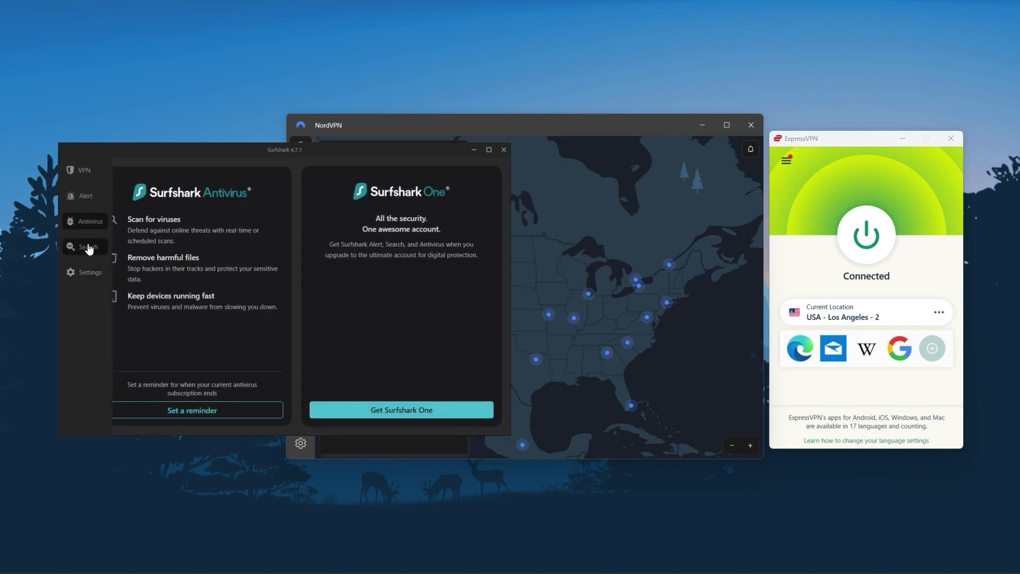
left_click(89, 247)
left_click(85, 195)
left_click(84, 170)
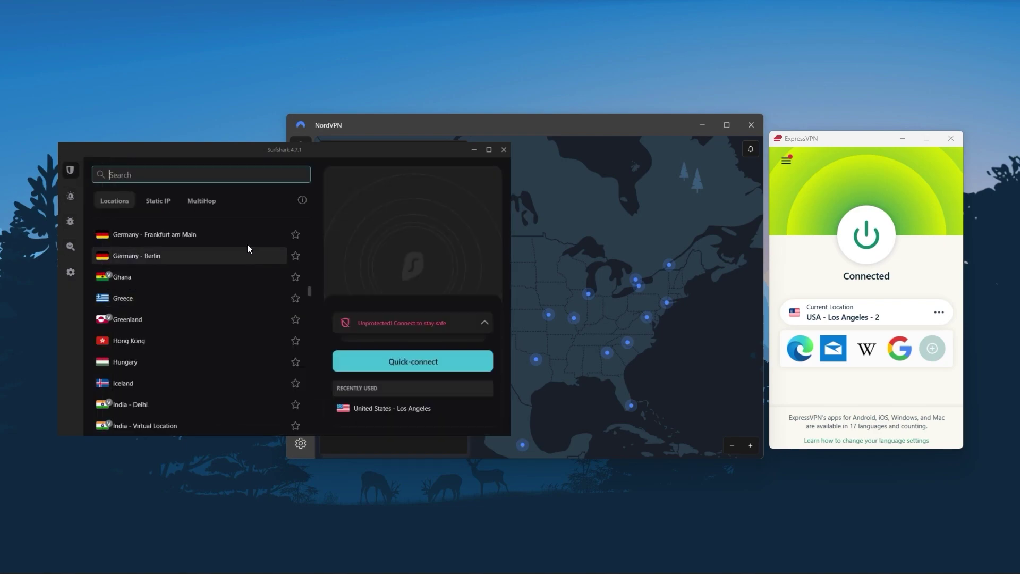
scroll(261, 333, "down", 3)
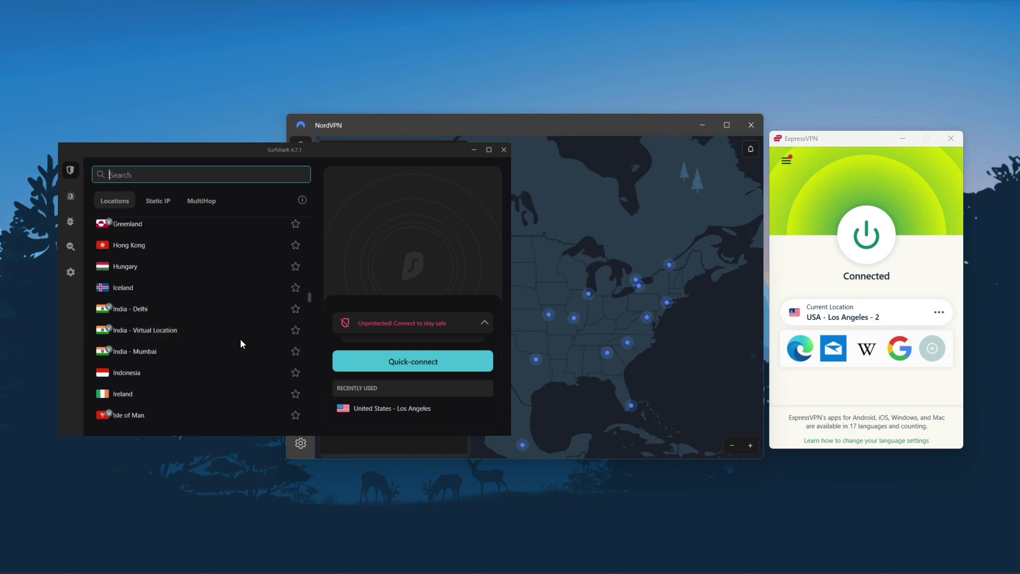